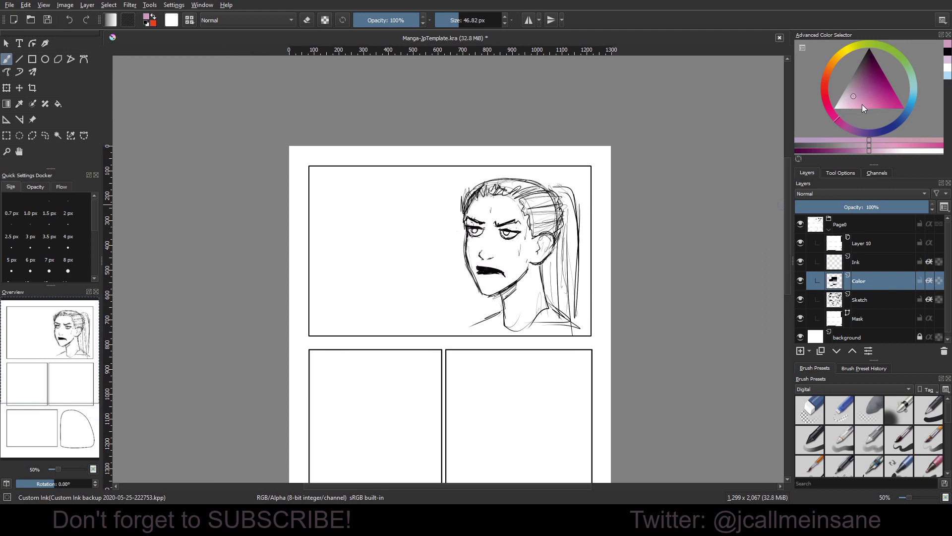
# Step: Paint saturated pink shading around the eyes and under the jaw on the Color layer with a brush size of 89.79 px
pyautogui.click(864, 105)
pyautogui.keyDown('shift'); pyautogui.moveTo(473, 220); pyautogui.dragTo(495, 220); pyautogui.keyUp('shift')
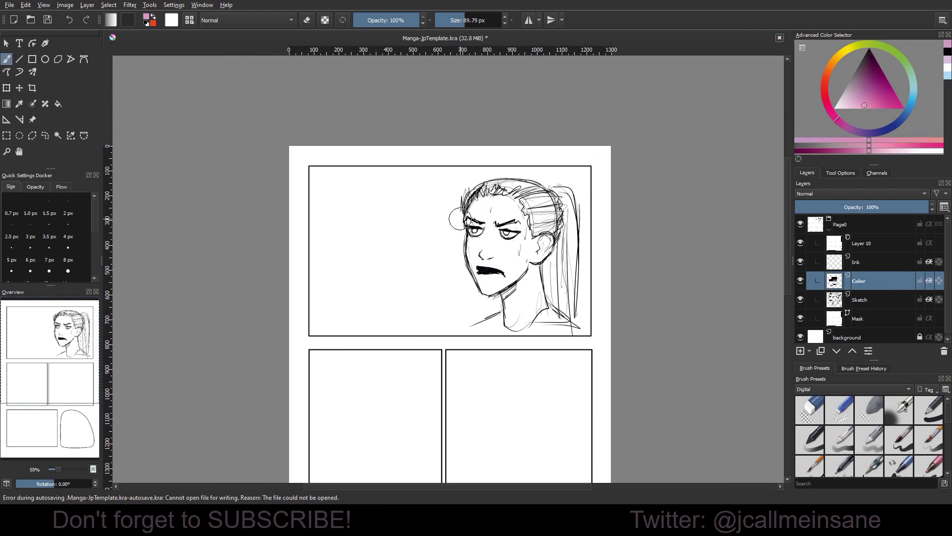
pyautogui.moveTo(468, 254)
pyautogui.mouseDown()
pyautogui.moveTo(478, 285)
pyautogui.moveTo(475, 271)
pyautogui.moveTo(503, 289)
pyautogui.moveTo(526, 267)
pyautogui.moveTo(506, 297)
pyautogui.moveTo(520, 283)
pyautogui.moveTo(511, 303)
pyautogui.moveTo(516, 297)
pyautogui.moveTo(503, 298)
pyautogui.moveTo(521, 281)
pyautogui.moveTo(513, 299)
pyautogui.mouseUp()
pyautogui.hotkey('ctrl', 'z')
pyautogui.hotkey('ctrl', 'z')
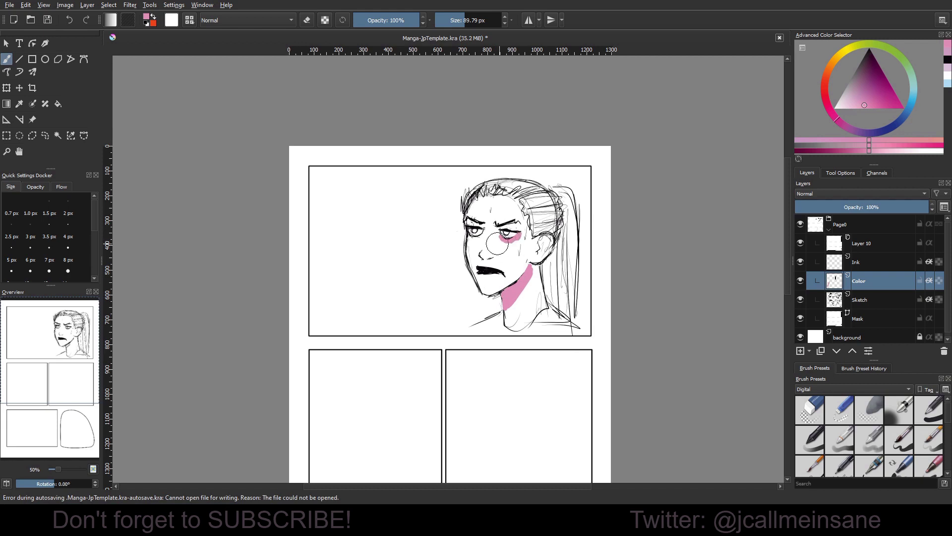
pyautogui.moveTo(470, 235); pyautogui.dragTo(520, 222)
pyautogui.click(174, 5)
pyautogui.moveTo(130, 4)
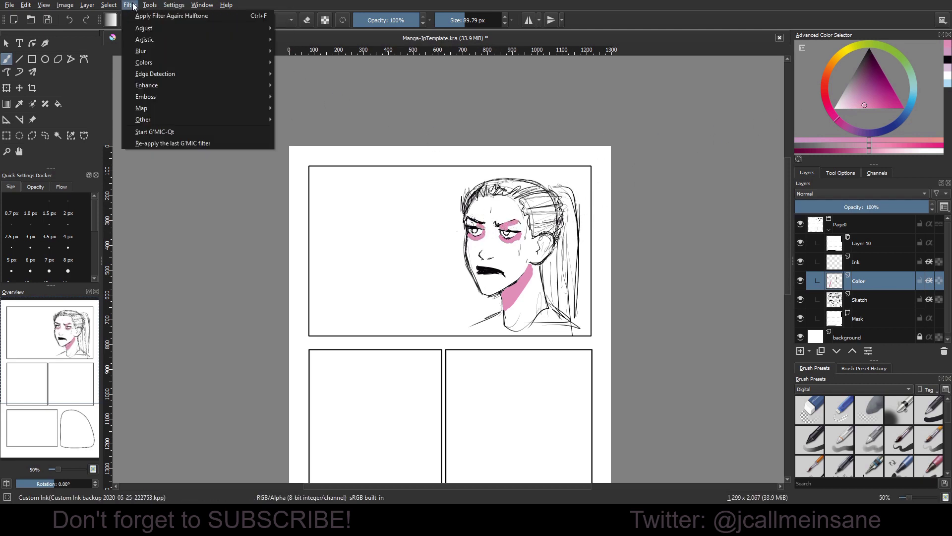
pyautogui.moveTo(150, 40)
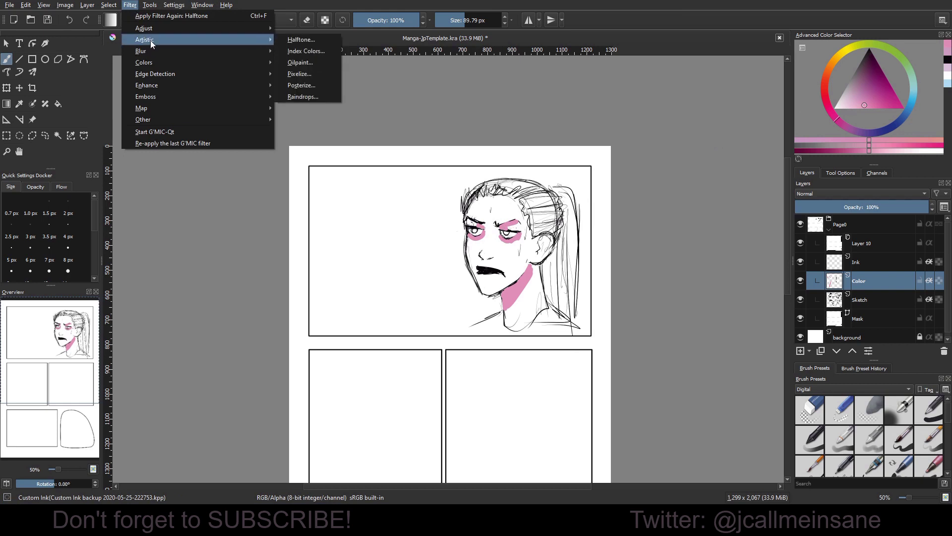
pyautogui.click(305, 39)
pyautogui.moveTo(725, 134); pyautogui.dragTo(775, 139)
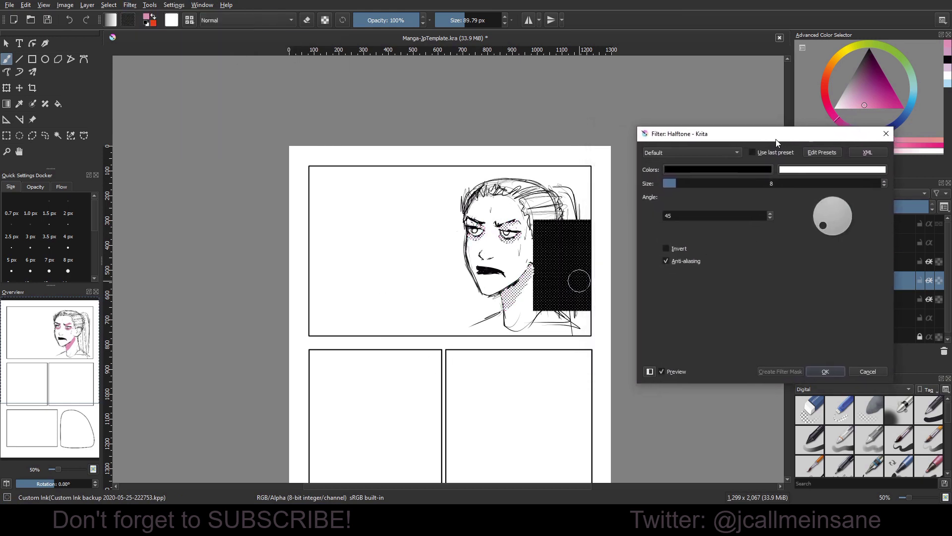
pyautogui.scroll(2, 519, 282)
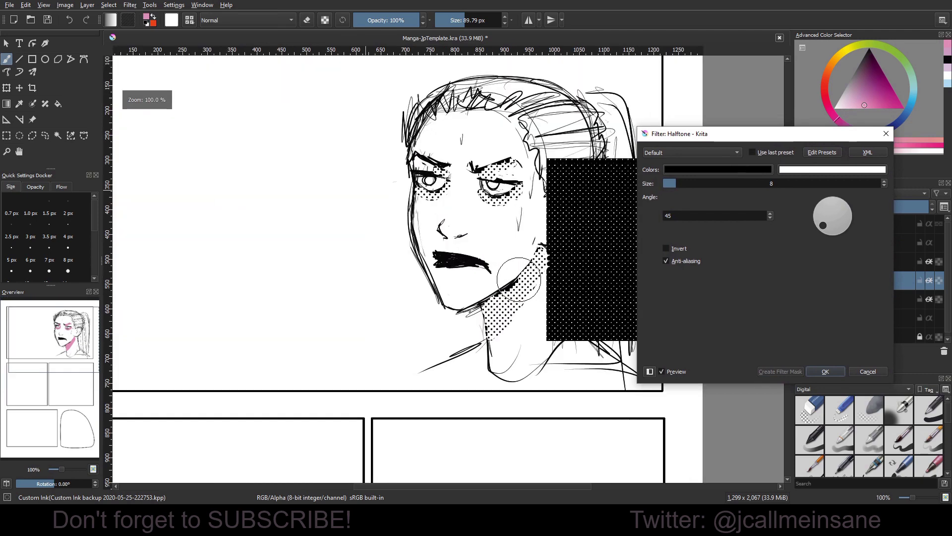
pyautogui.moveTo(544, 282); pyautogui.dragTo(459, 317)
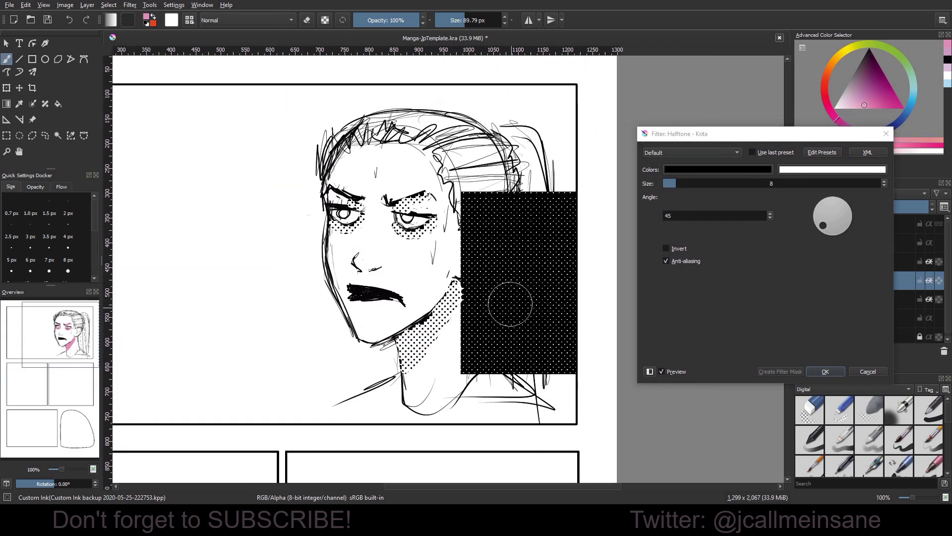
pyautogui.click(868, 371)
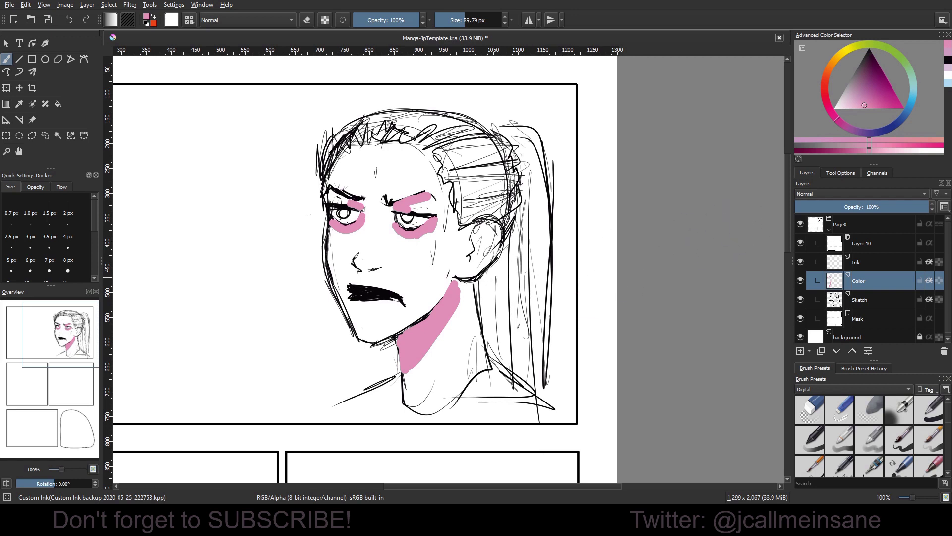
# Step: Clear the Color layer and repaint the pink shading around the eyes, on the neck and in the ear with a 51.01 px brush
pyautogui.press('Delete')
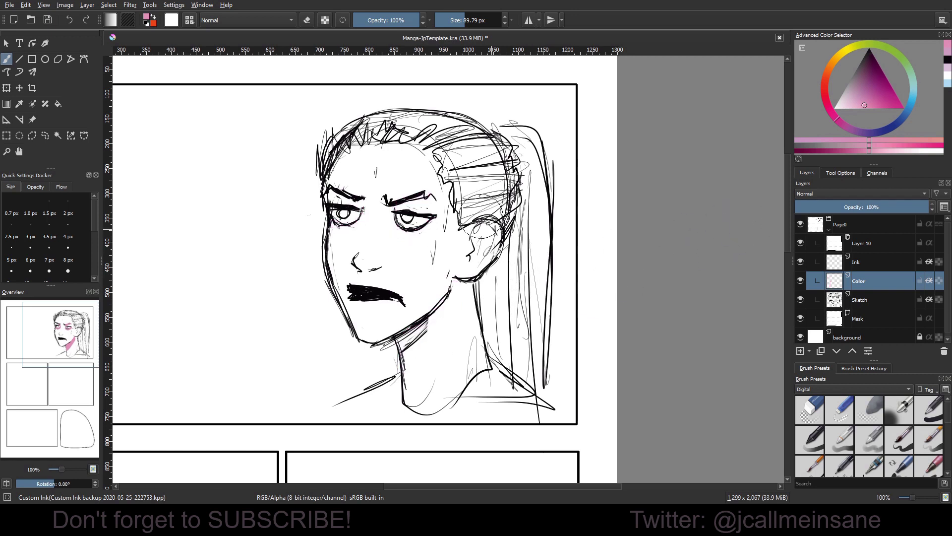
pyautogui.keyDown('shift'); pyautogui.moveTo(403, 232); pyautogui.dragTo(384, 232); pyautogui.keyUp('shift')
pyautogui.moveTo(401, 219)
pyautogui.mouseDown()
pyautogui.moveTo(399, 229)
pyautogui.moveTo(427, 226)
pyautogui.mouseUp()
pyautogui.moveTo(331, 219)
pyautogui.mouseDown()
pyautogui.moveTo(347, 231)
pyautogui.moveTo(365, 213)
pyautogui.moveTo(429, 195)
pyautogui.mouseUp()
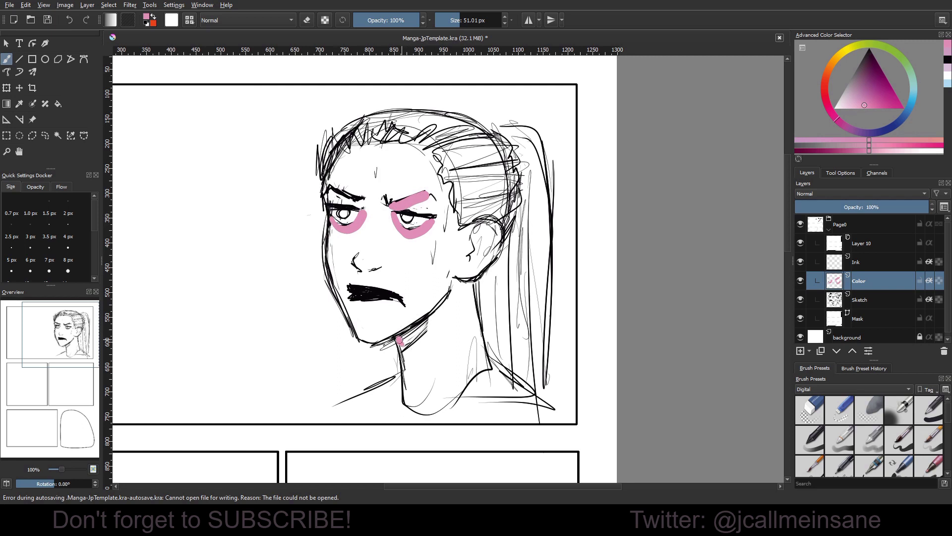
pyautogui.moveTo(400, 339)
pyautogui.mouseDown()
pyautogui.moveTo(406, 360)
pyautogui.moveTo(399, 341)
pyautogui.moveTo(450, 294)
pyautogui.moveTo(415, 369)
pyautogui.moveTo(428, 342)
pyautogui.moveTo(410, 344)
pyautogui.moveTo(407, 356)
pyautogui.moveTo(422, 343)
pyautogui.mouseUp()
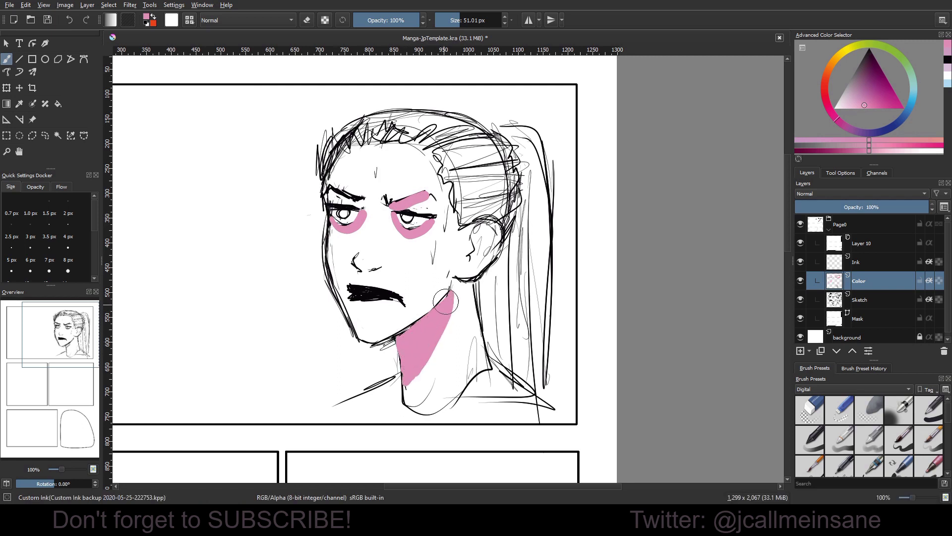
pyautogui.moveTo(481, 237)
pyautogui.mouseDown()
pyautogui.moveTo(488, 228)
pyautogui.moveTo(475, 248)
pyautogui.mouseUp()
# Step: Open the Halftone filter for the Color layer and try dot angles of 78, 90 and 45 degrees
pyautogui.click(129, 4)
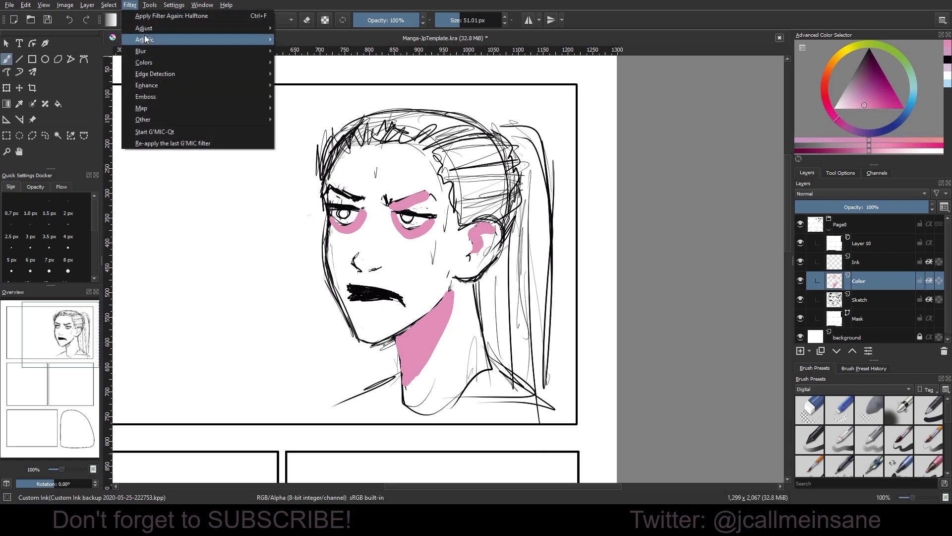
pyautogui.moveTo(150, 39)
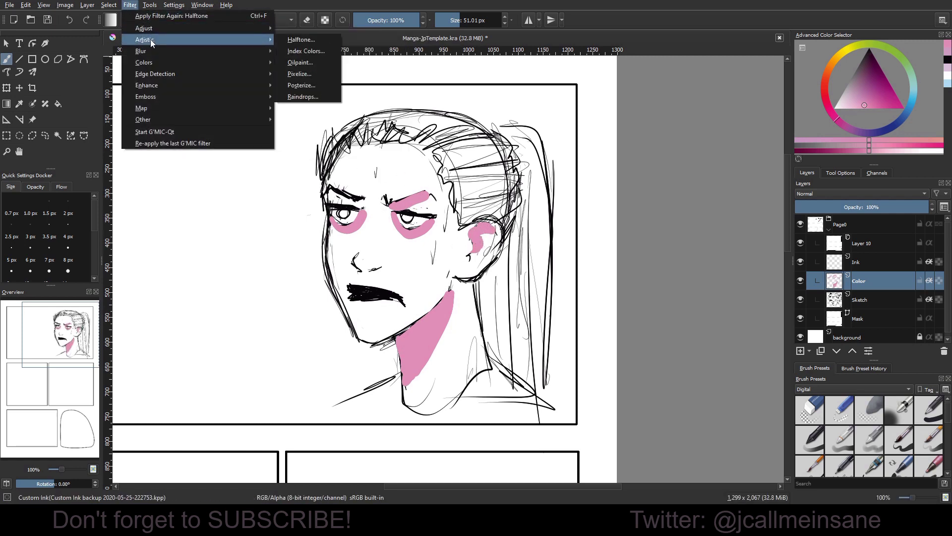
pyautogui.click(307, 40)
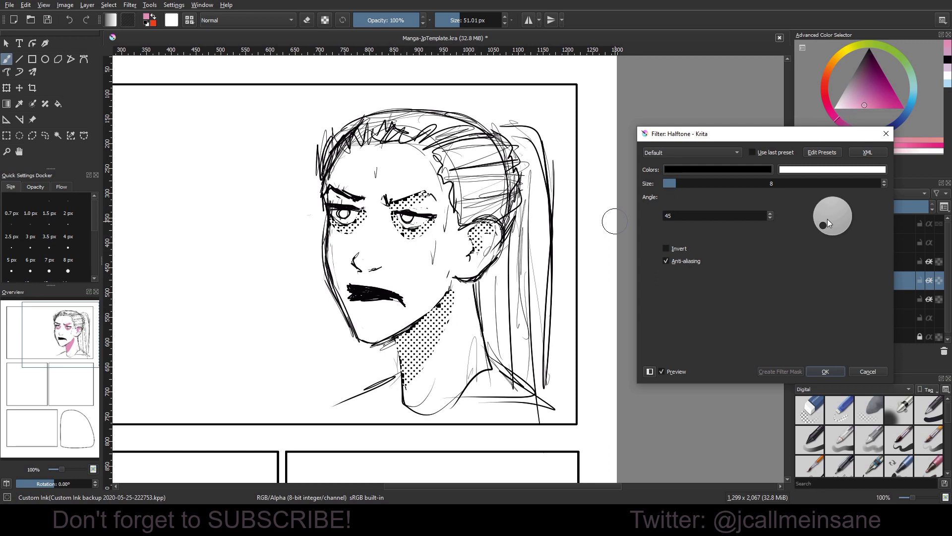
pyautogui.moveTo(825, 228); pyautogui.dragTo(819, 224)
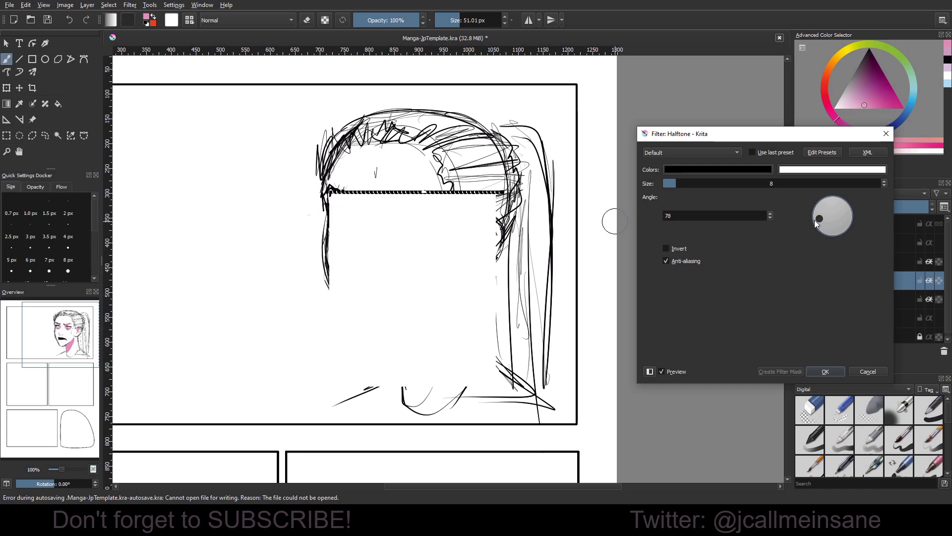
pyautogui.moveTo(815, 220); pyautogui.dragTo(820, 221)
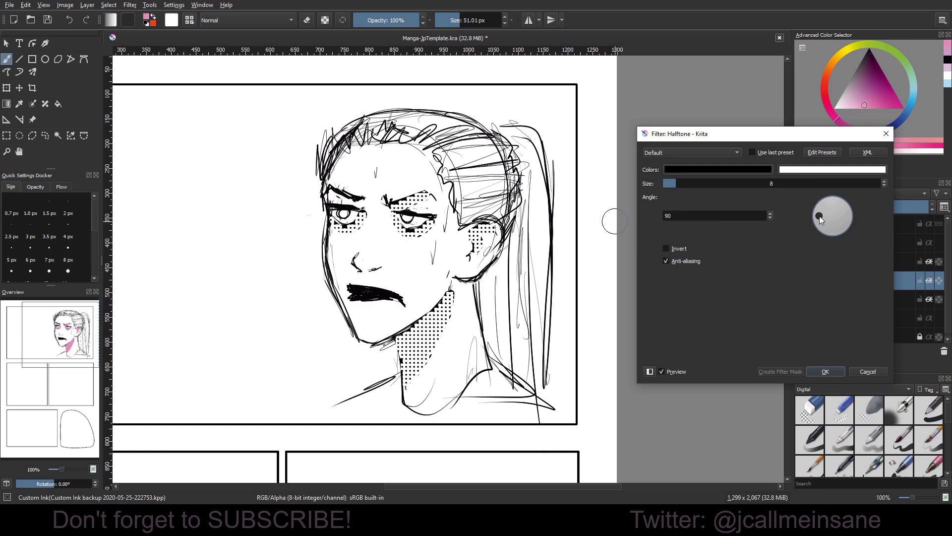
pyautogui.moveTo(826, 238); pyautogui.dragTo(830, 240)
pyautogui.click(700, 215)
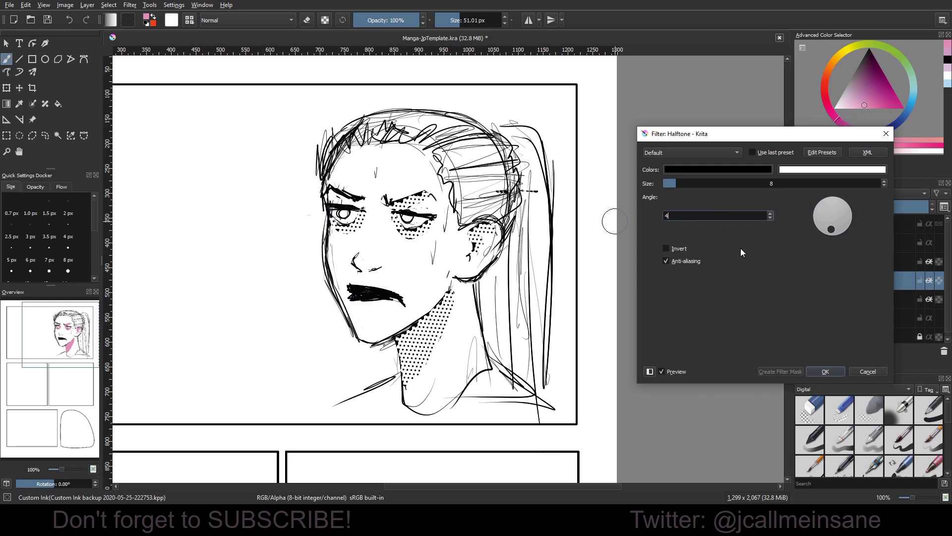
pyautogui.moveTo(848, 219); pyautogui.dragTo(826, 231)
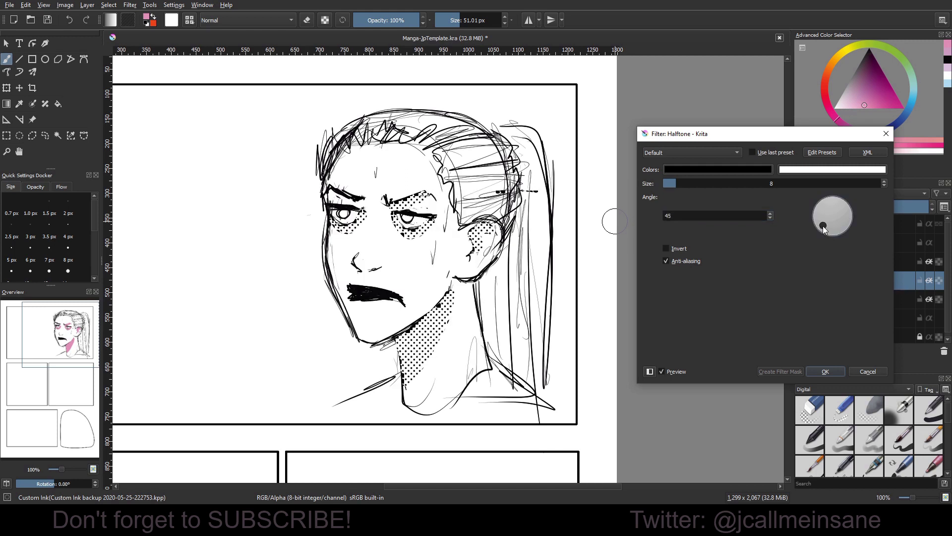
# Step: Try a halftone angle of 169 degrees with size 4 and inspect the dots on the face and neck
pyautogui.moveTo(821, 225); pyautogui.dragTo(816, 210)
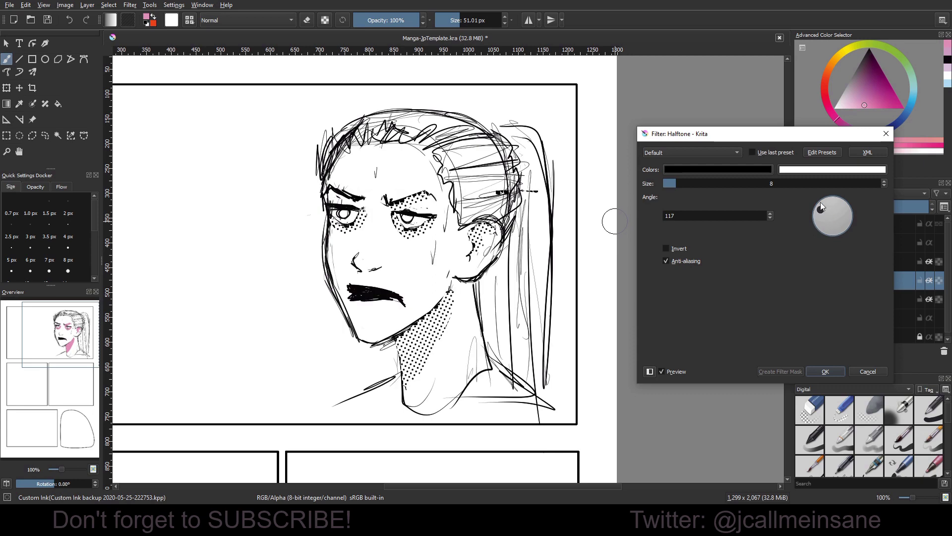
pyautogui.moveTo(820, 207); pyautogui.dragTo(830, 202)
pyautogui.moveTo(675, 183)
pyautogui.mouseDown()
pyautogui.moveTo(829, 181)
pyautogui.moveTo(667, 182)
pyautogui.mouseUp()
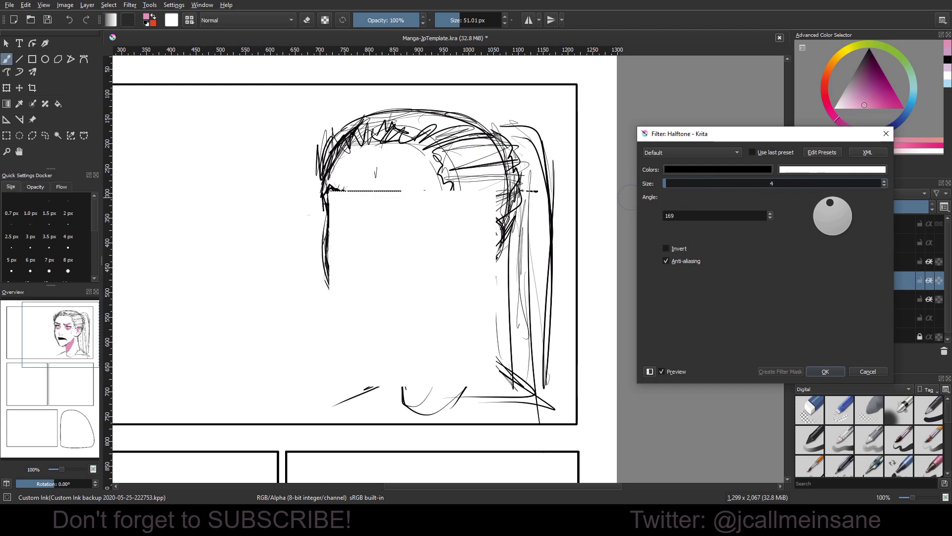
pyautogui.scroll(1, 579, 206)
pyautogui.scroll(-1, 475, 223)
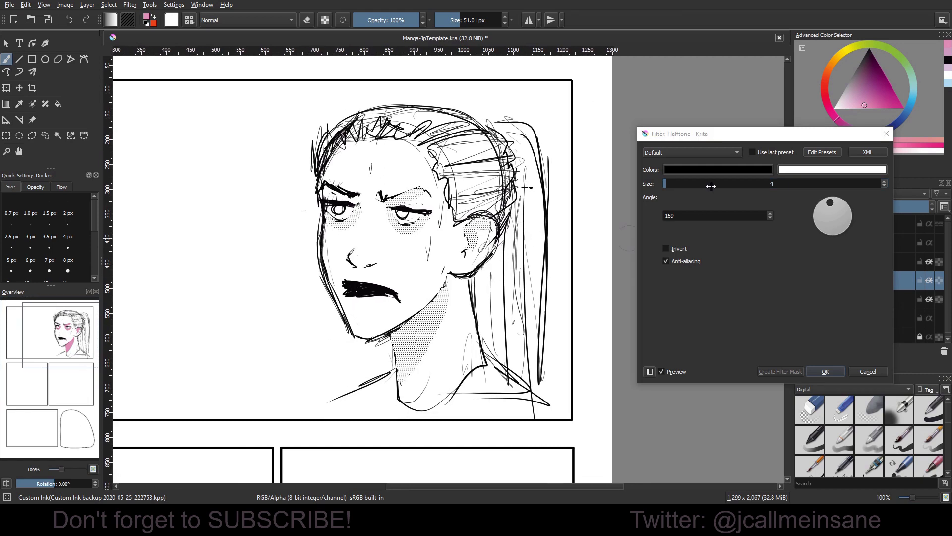
pyautogui.scroll(-1, 404, 228)
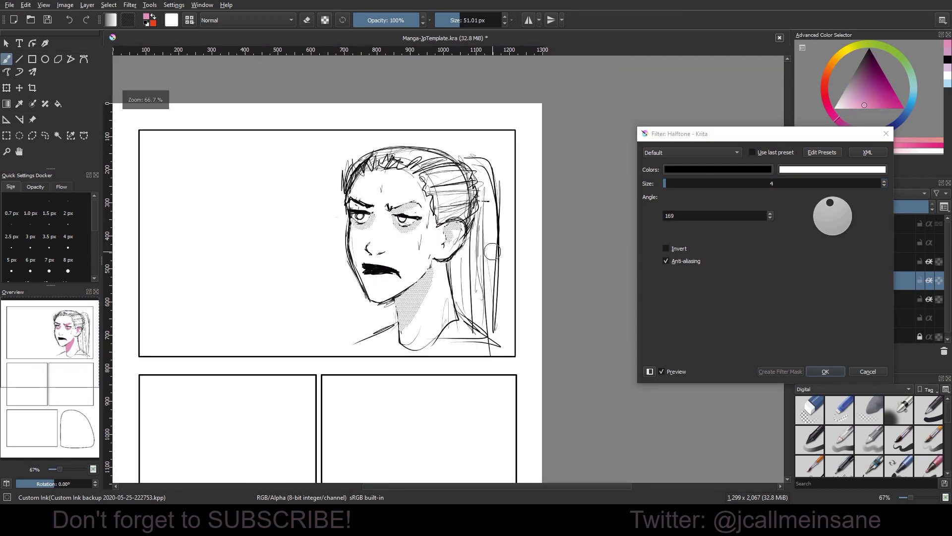
pyautogui.scroll(1, 493, 252)
pyautogui.moveTo(421, 231); pyautogui.dragTo(449, 234)
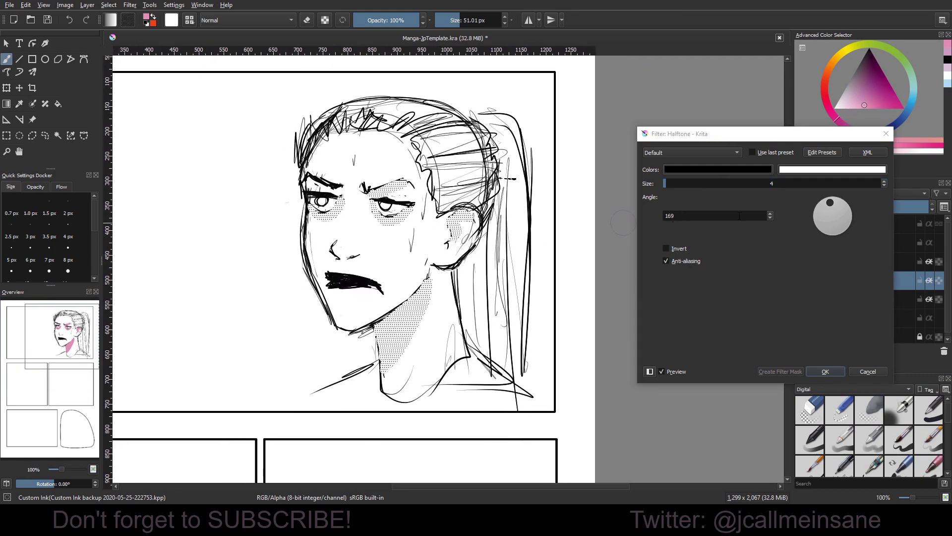
# Step: Set the halftone size to 6 and the angle to 45 degrees, and apply the filter
pyautogui.doubleClick(720, 214)
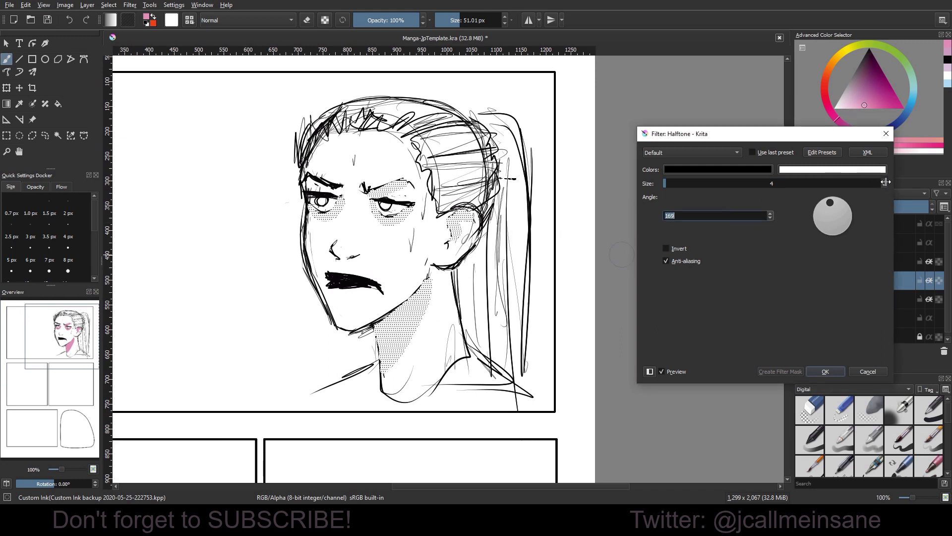
pyautogui.scroll(1, 886, 182)
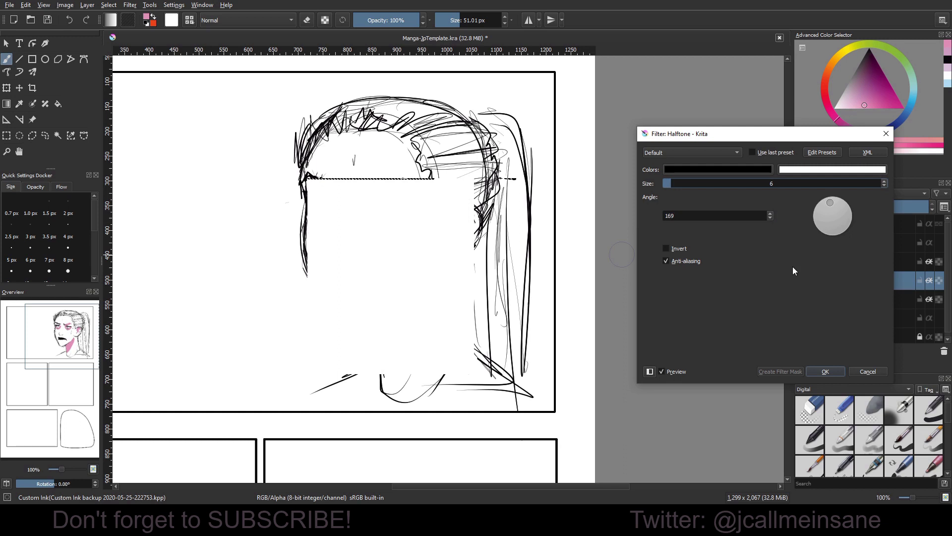
pyautogui.click(880, 184)
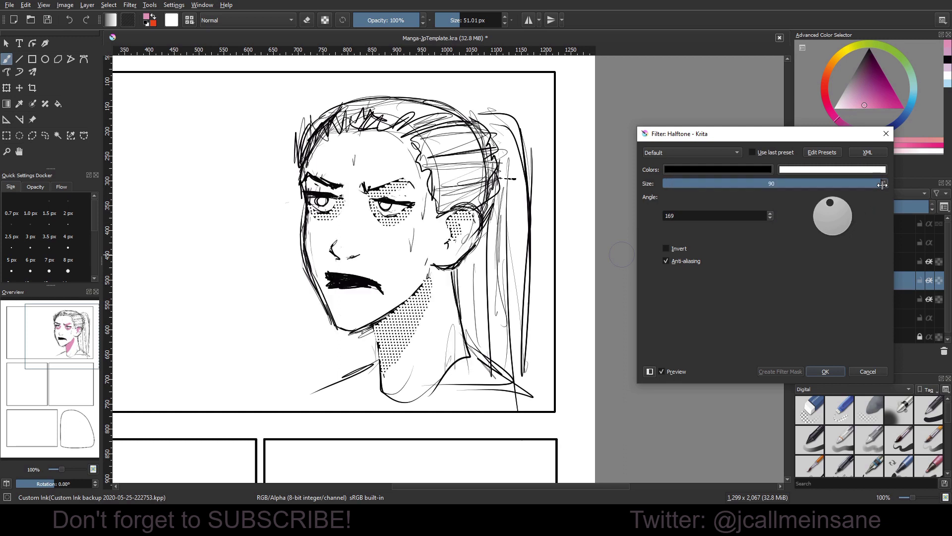
pyautogui.moveTo(830, 203); pyautogui.dragTo(813, 214)
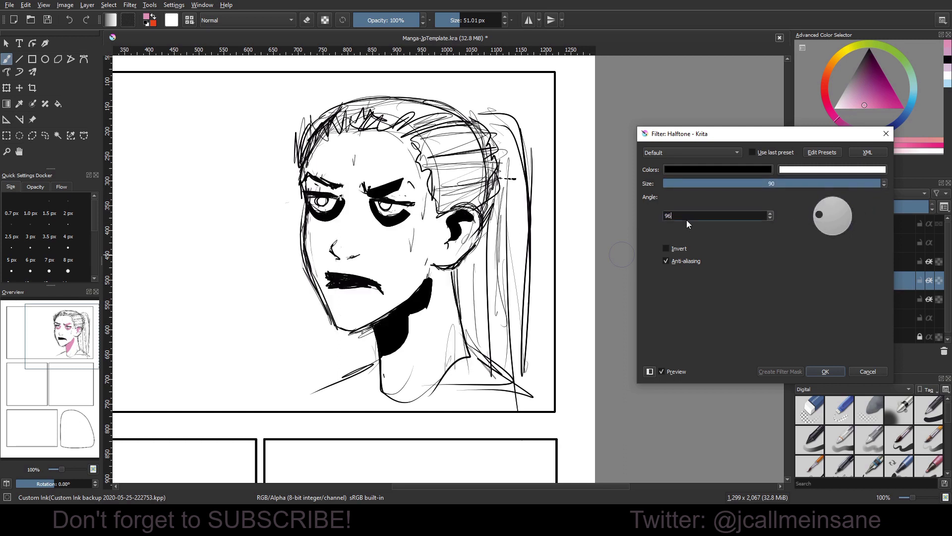
pyautogui.click(677, 184)
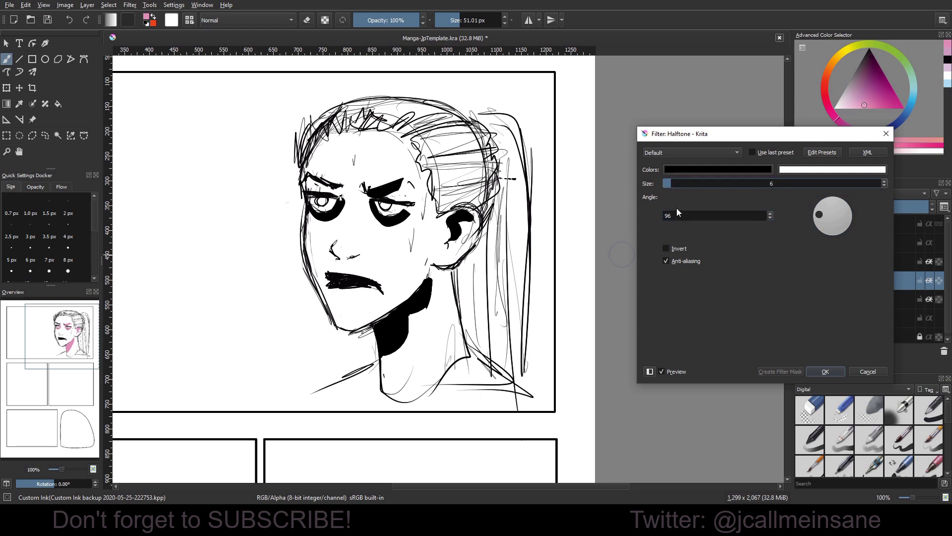
pyautogui.doubleClick(678, 215)
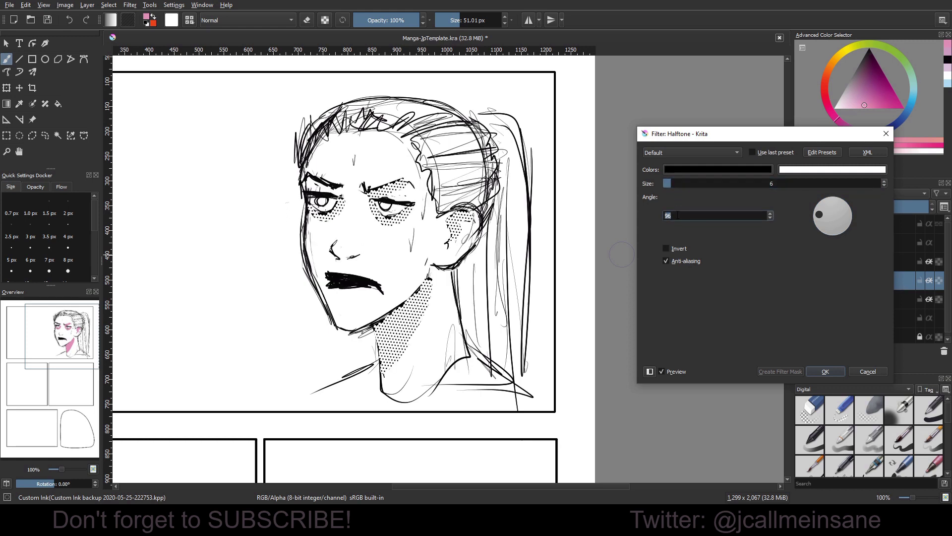
pyautogui.write('45')
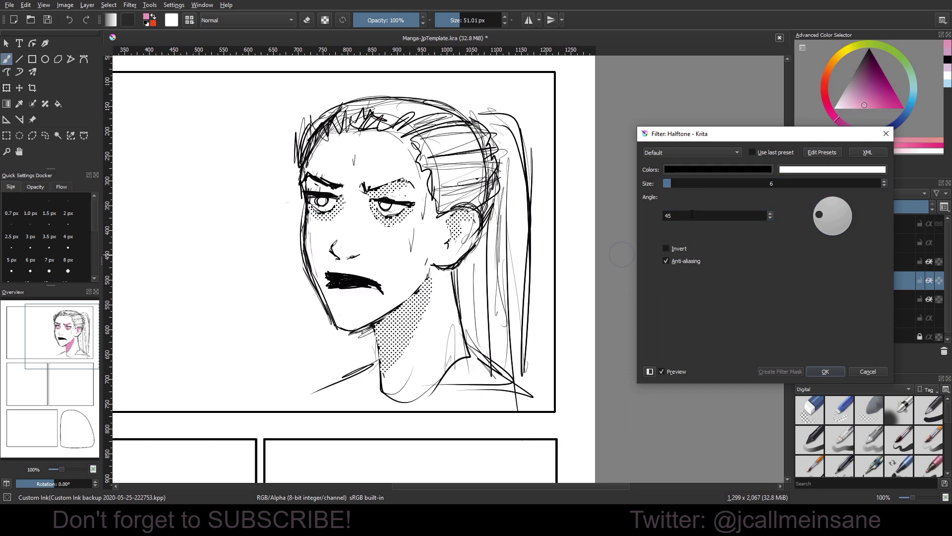
pyautogui.click(837, 375)
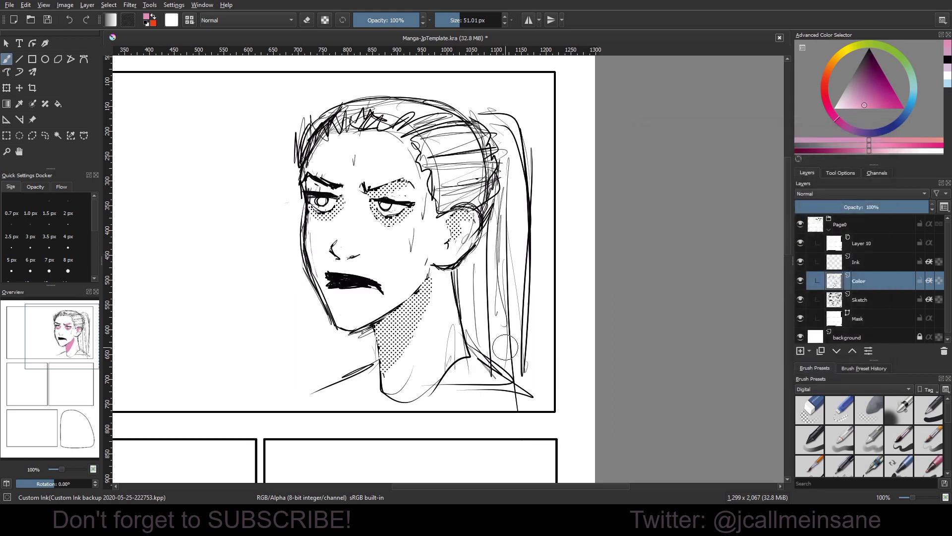
# Step: Erase stray halftone dots beside the ear and above the eye with the Eraser Circle brush at 33.55 px
pyautogui.rightClick(433, 246)
pyautogui.click(414, 211)
pyautogui.moveTo(443, 215); pyautogui.dragTo(435, 215)
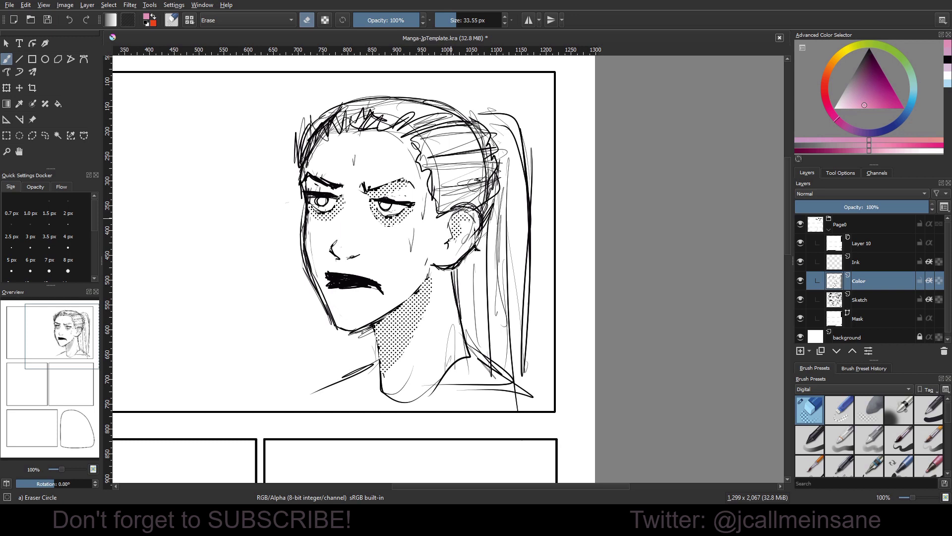
pyautogui.moveTo(476, 271); pyautogui.dragTo(492, 243)
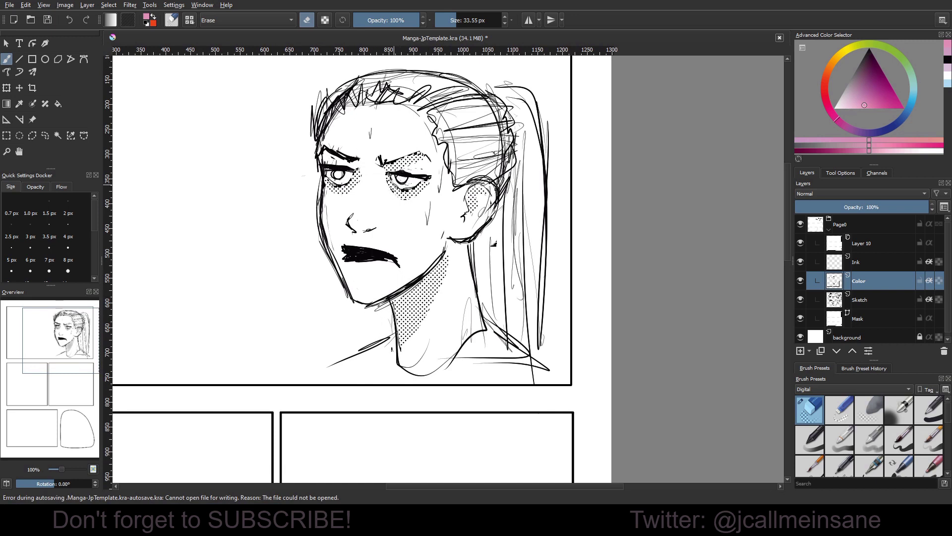
pyautogui.moveTo(411, 167)
pyautogui.mouseDown()
pyautogui.moveTo(391, 164)
pyautogui.moveTo(421, 153)
pyautogui.mouseUp()
pyautogui.scroll(2, 427, 285)
# Step: Switch to the Custom Ink brush at 51.01 px and choose a light purple painting colour
pyautogui.rightClick(441, 312)
pyautogui.click(507, 305)
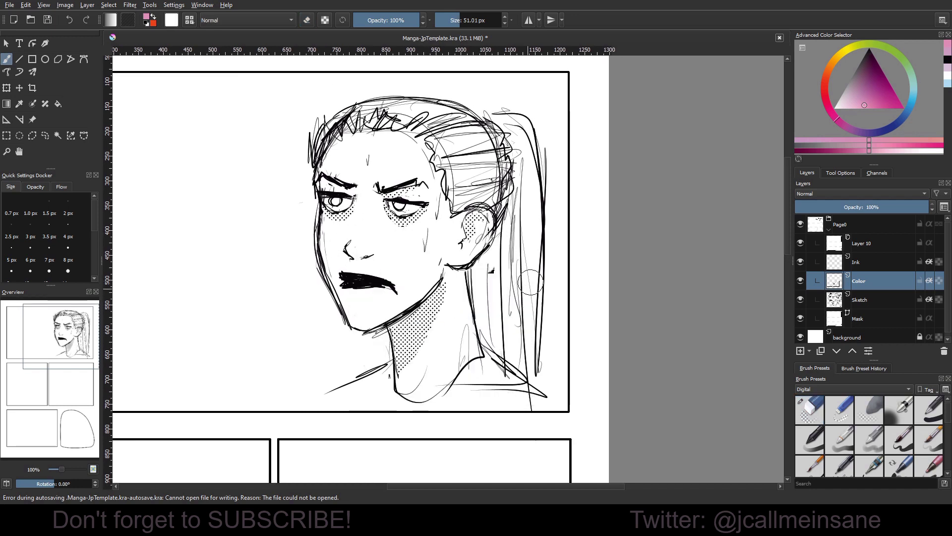
pyautogui.moveTo(853, 124); pyautogui.dragTo(870, 126)
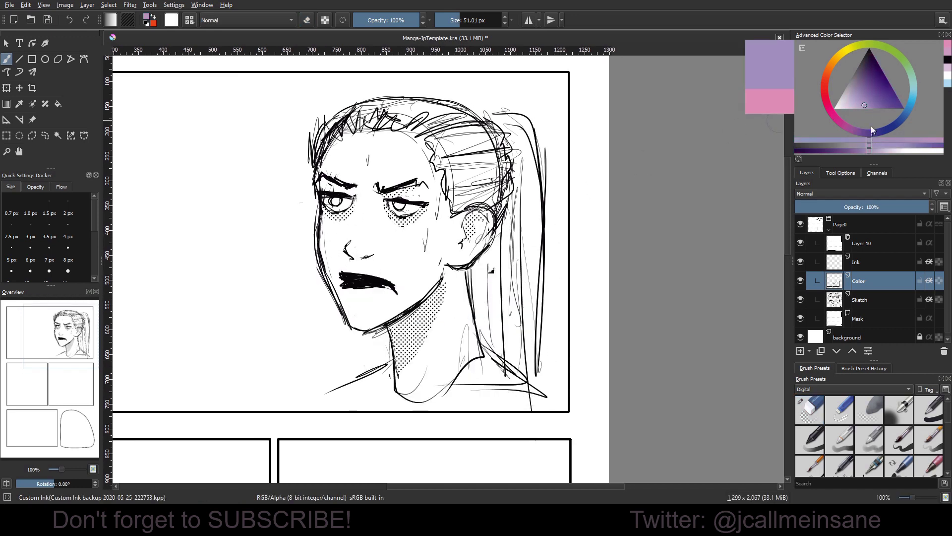
# Step: Undo the purple ponytail painted on the Color layer, and paint the ponytail and head hair purple on a new layer above it
pyautogui.moveTo(485, 265)
pyautogui.mouseDown()
pyautogui.moveTo(491, 247)
pyautogui.moveTo(482, 318)
pyautogui.moveTo(492, 331)
pyautogui.moveTo(503, 244)
pyautogui.moveTo(482, 306)
pyautogui.moveTo(477, 289)
pyautogui.moveTo(520, 201)
pyautogui.moveTo(513, 203)
pyautogui.moveTo(511, 137)
pyautogui.moveTo(501, 119)
pyautogui.moveTo(532, 167)
pyautogui.moveTo(530, 364)
pyautogui.moveTo(488, 336)
pyautogui.moveTo(499, 344)
pyautogui.moveTo(503, 267)
pyautogui.moveTo(517, 254)
pyautogui.moveTo(527, 282)
pyautogui.moveTo(508, 123)
pyautogui.mouseUp()
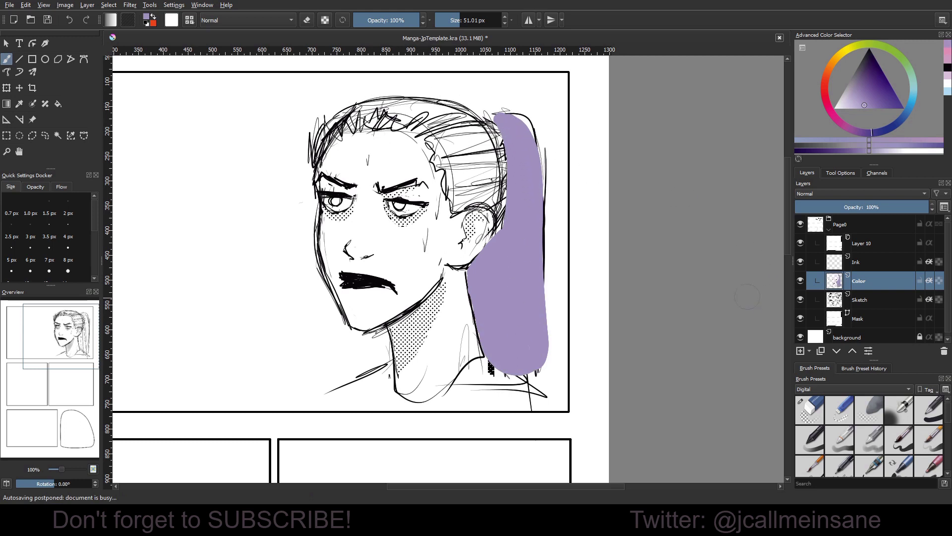
pyautogui.hotkey('ctrl', 'z')
pyautogui.click(801, 354)
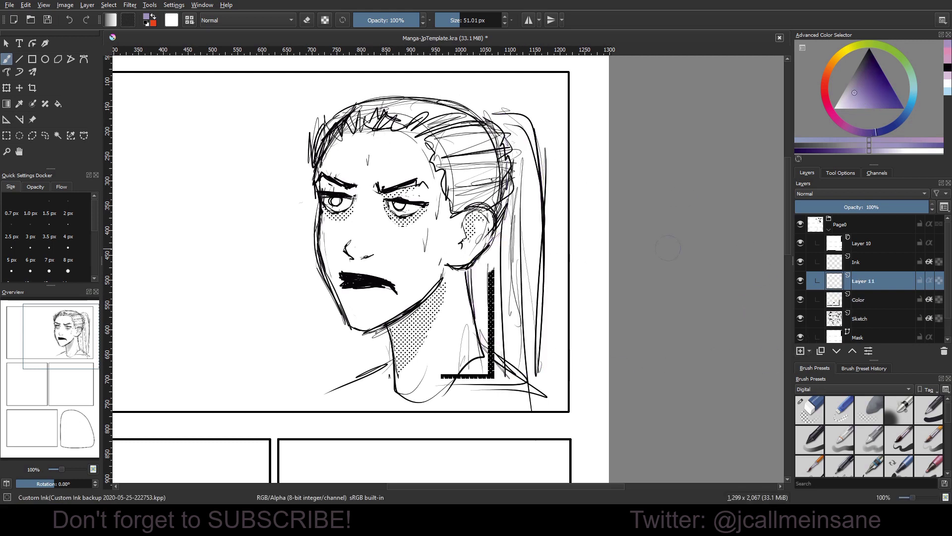
pyautogui.moveTo(504, 241)
pyautogui.mouseDown()
pyautogui.moveTo(476, 271)
pyautogui.moveTo(479, 285)
pyautogui.moveTo(491, 330)
pyautogui.moveTo(516, 357)
pyautogui.moveTo(531, 355)
pyautogui.moveTo(501, 342)
pyautogui.moveTo(494, 277)
pyautogui.moveTo(505, 318)
pyautogui.moveTo(518, 178)
pyautogui.moveTo(506, 116)
pyautogui.moveTo(536, 347)
pyautogui.moveTo(526, 208)
pyautogui.mouseUp()
pyautogui.moveTo(328, 144)
pyautogui.mouseDown()
pyautogui.moveTo(426, 110)
pyautogui.moveTo(492, 175)
pyautogui.moveTo(457, 109)
pyautogui.moveTo(496, 194)
pyautogui.moveTo(414, 115)
pyautogui.moveTo(381, 120)
pyautogui.moveTo(459, 212)
pyautogui.moveTo(477, 192)
pyautogui.moveTo(404, 115)
pyautogui.moveTo(481, 171)
pyautogui.moveTo(421, 109)
pyautogui.mouseUp()
# Step: Try the Halftone filter on the purple hair layer with sizes 23 and 3 at 45 degrees, and cancel it
pyautogui.click(129, 5)
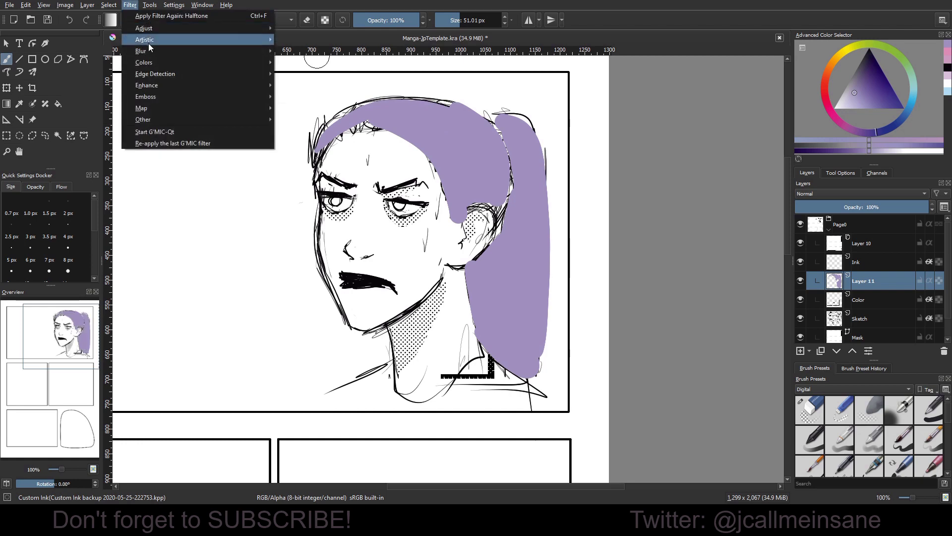
pyautogui.moveTo(175, 43)
pyautogui.click(320, 41)
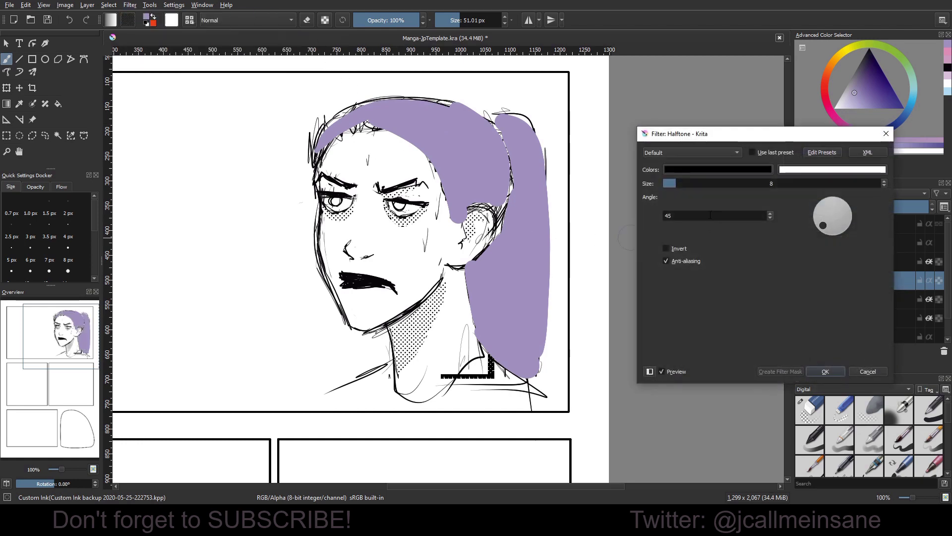
pyautogui.click(713, 183)
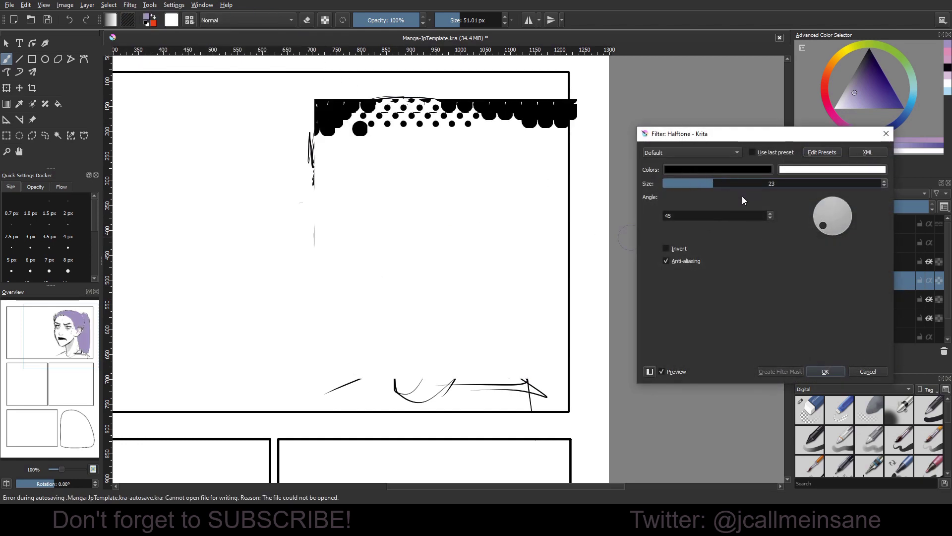
pyautogui.click(667, 183)
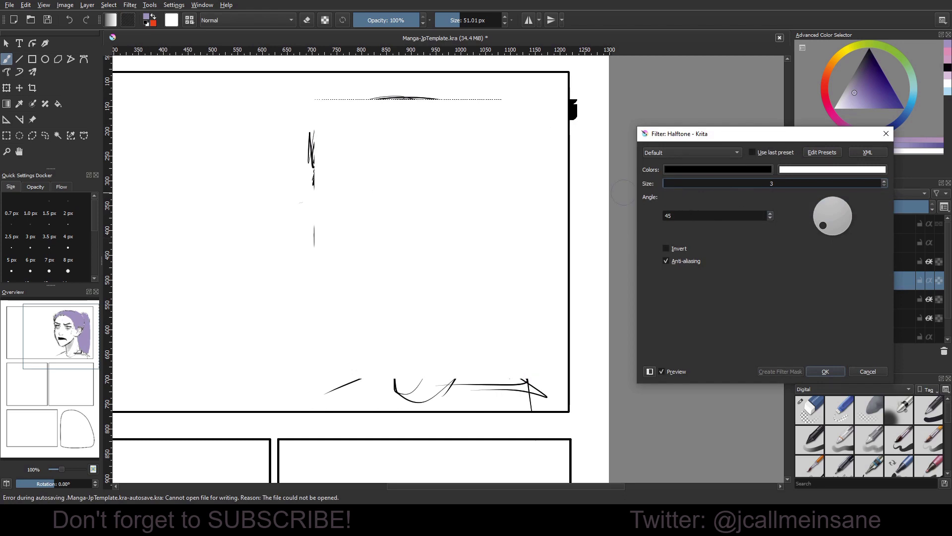
pyautogui.scroll(-2, 506, 193)
pyautogui.scroll(3, 505, 194)
pyautogui.press('BackSpace')
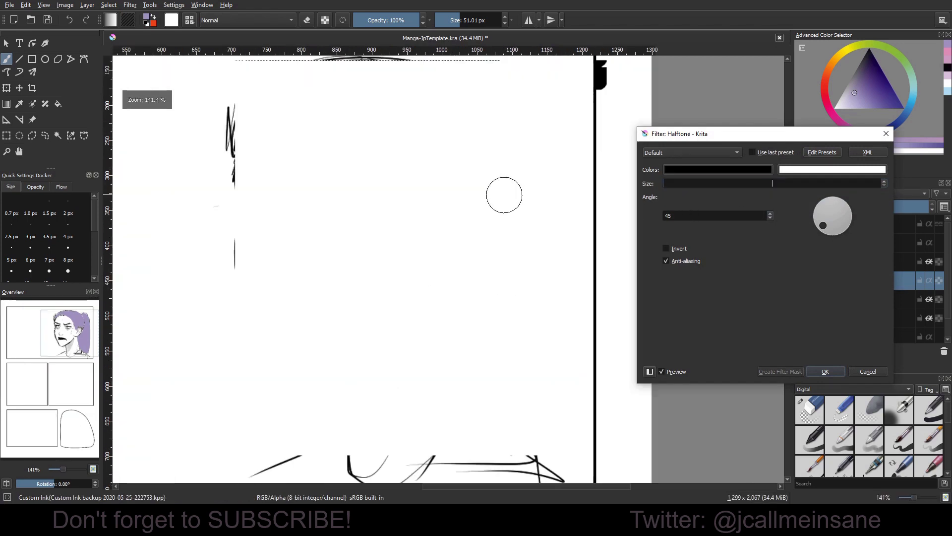
pyautogui.click(856, 369)
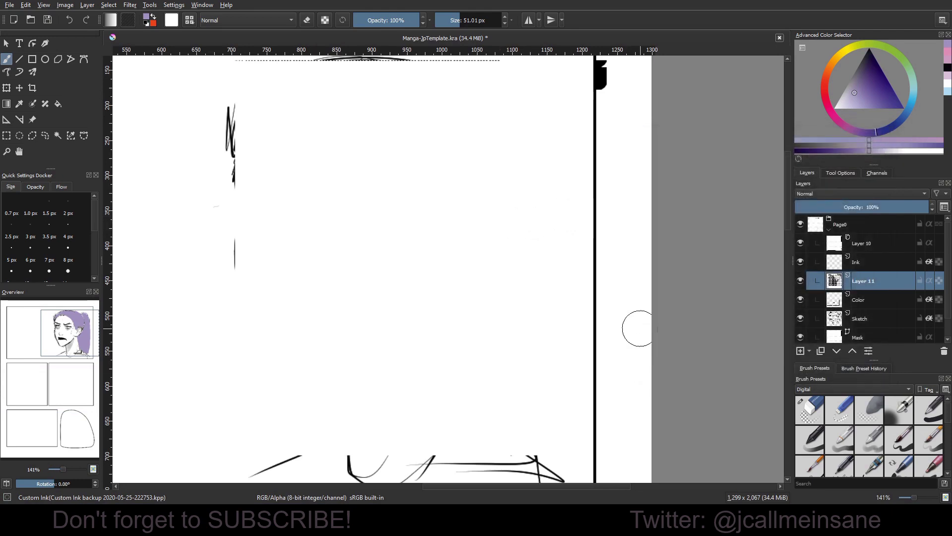
pyautogui.scroll(-1, 638, 328)
# Step: Apply the Halftone filter to the hair layer with size 7 and an angle of 108 degrees
pyautogui.hotkey('ctrl', 'alt', 'f')
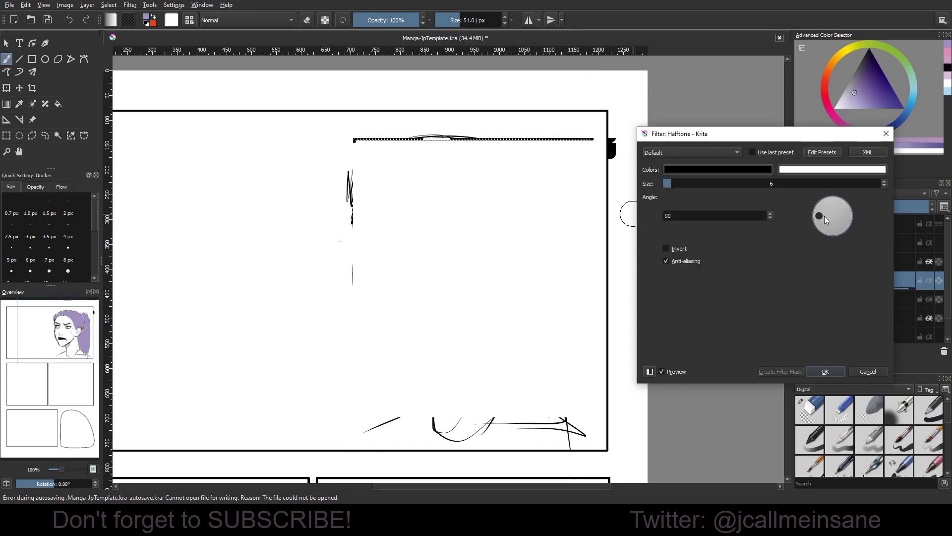
pyautogui.click(820, 211)
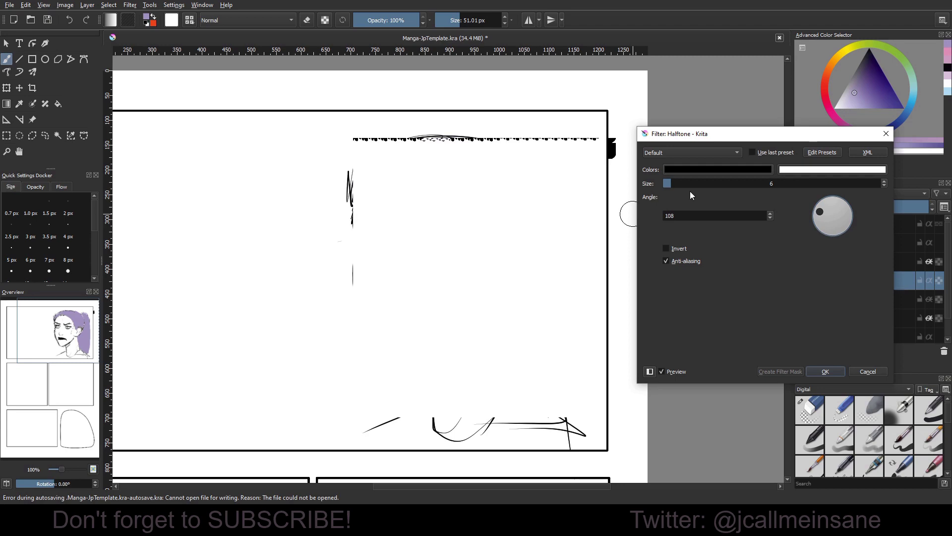
pyautogui.moveTo(689, 185)
pyautogui.mouseDown()
pyautogui.moveTo(699, 184)
pyautogui.moveTo(679, 185)
pyautogui.mouseUp()
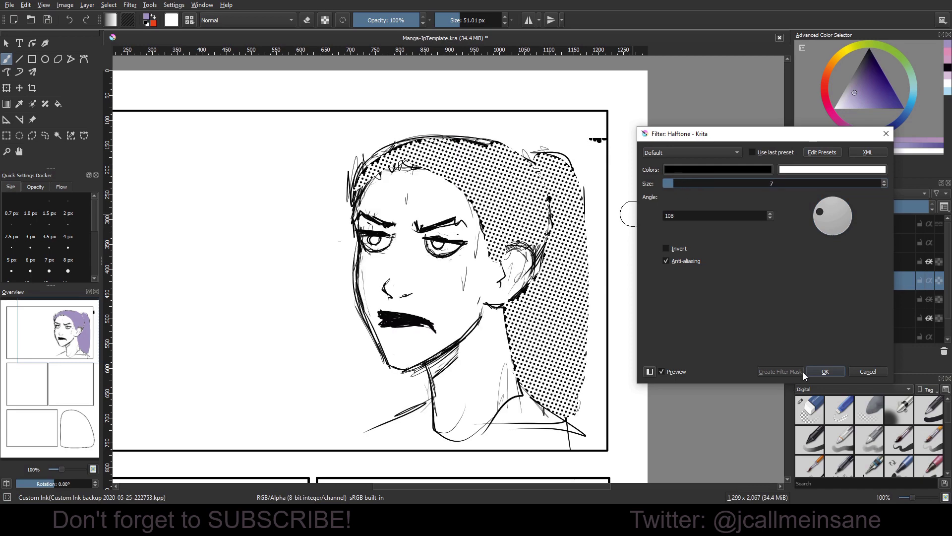
pyautogui.click(824, 372)
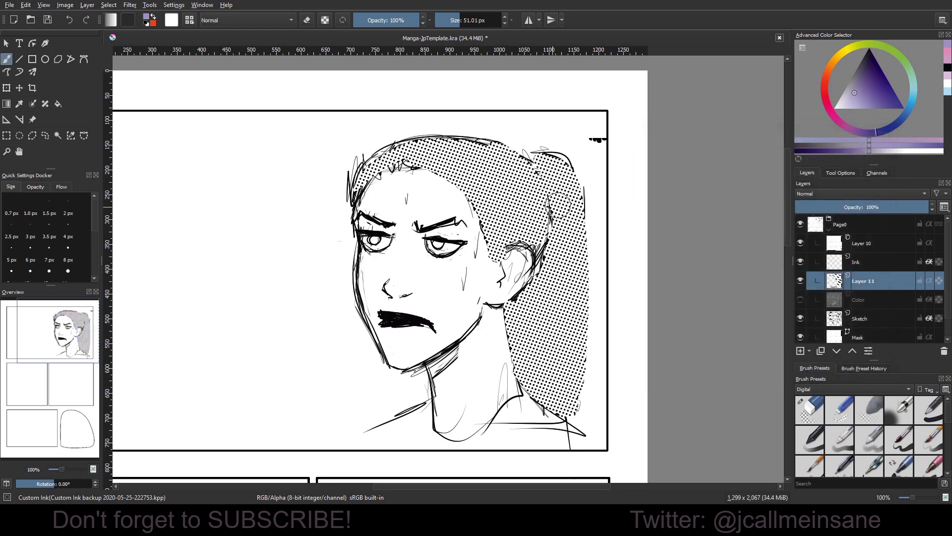
# Step: Erase the stray halftone dots at the panel's upper corner, along the ponytail's outer edge and around the ear
pyautogui.press('e')
pyautogui.moveTo(547, 171)
pyautogui.mouseDown()
pyautogui.moveTo(537, 267)
pyautogui.moveTo(554, 163)
pyautogui.moveTo(537, 158)
pyautogui.moveTo(592, 201)
pyautogui.moveTo(543, 157)
pyautogui.moveTo(593, 242)
pyautogui.moveTo(594, 127)
pyautogui.mouseUp()
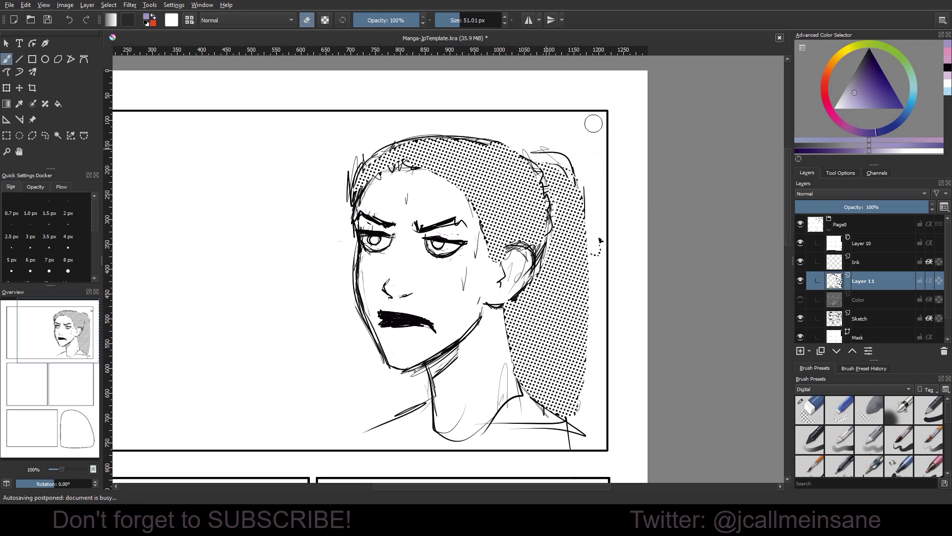
pyautogui.moveTo(581, 170)
pyautogui.mouseDown()
pyautogui.moveTo(587, 375)
pyautogui.moveTo(593, 314)
pyautogui.moveTo(578, 440)
pyautogui.mouseUp()
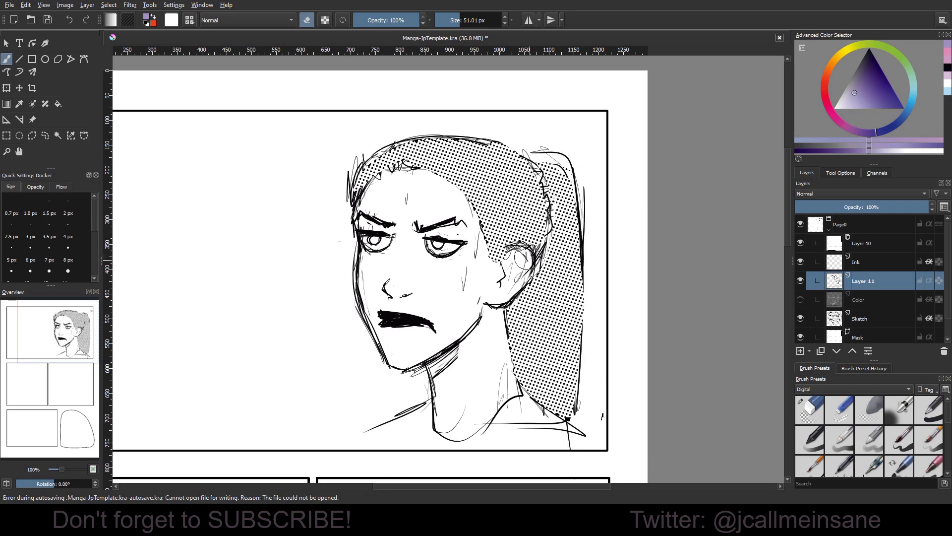
pyautogui.moveTo(498, 262); pyautogui.dragTo(486, 244)
# Step: Erase thin highlight strands through the halftone on the head hair, following the hair's direction
pyautogui.moveTo(408, 165)
pyautogui.mouseDown()
pyautogui.moveTo(447, 158)
pyautogui.moveTo(421, 171)
pyautogui.moveTo(450, 196)
pyautogui.moveTo(507, 198)
pyautogui.moveTo(468, 234)
pyautogui.moveTo(491, 241)
pyautogui.moveTo(528, 222)
pyautogui.mouseUp()
pyautogui.moveTo(421, 149)
pyautogui.mouseDown()
pyautogui.moveTo(385, 169)
pyautogui.moveTo(373, 195)
pyautogui.mouseUp()
pyautogui.moveTo(465, 215); pyautogui.dragTo(525, 198)
pyautogui.moveTo(454, 176); pyautogui.dragTo(519, 156)
pyautogui.moveTo(431, 168)
pyautogui.mouseDown()
pyautogui.moveTo(450, 155)
pyautogui.moveTo(392, 167)
pyautogui.mouseUp()
pyautogui.moveTo(472, 211); pyautogui.dragTo(518, 200)
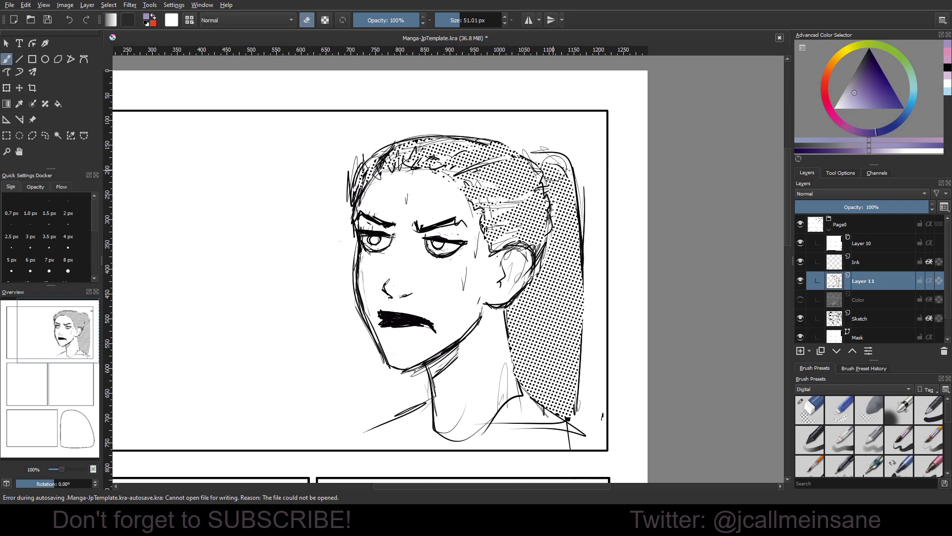
# Step: Erase long vertical highlight strands through the ponytail's halftone and clean up its lower tip
pyautogui.moveTo(521, 233)
pyautogui.mouseDown()
pyautogui.moveTo(548, 220)
pyautogui.moveTo(555, 323)
pyautogui.mouseUp()
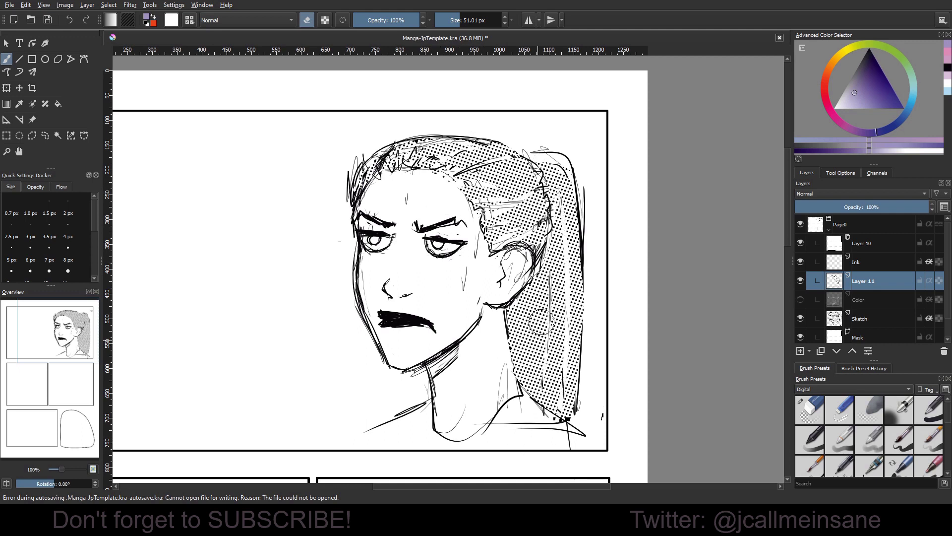
pyautogui.moveTo(553, 256); pyautogui.dragTo(539, 319)
pyautogui.moveTo(540, 275); pyautogui.dragTo(526, 382)
pyautogui.moveTo(520, 291); pyautogui.dragTo(519, 377)
pyautogui.moveTo(575, 420)
pyautogui.mouseDown()
pyautogui.moveTo(509, 392)
pyautogui.moveTo(515, 413)
pyautogui.mouseUp()
# Step: Isolate the hair halftone layer, erase the leftover dark line below the hair, and end the isolation
pyautogui.scroll(-2, 615, 320)
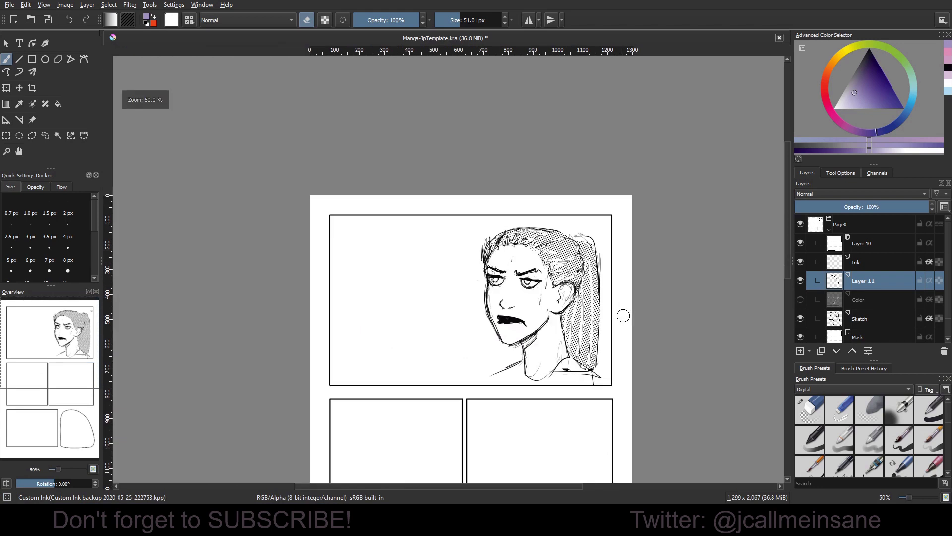
pyautogui.moveTo(626, 316); pyautogui.dragTo(589, 306)
pyautogui.scroll(1, 589, 305)
pyautogui.hotkey('alt', 'i')
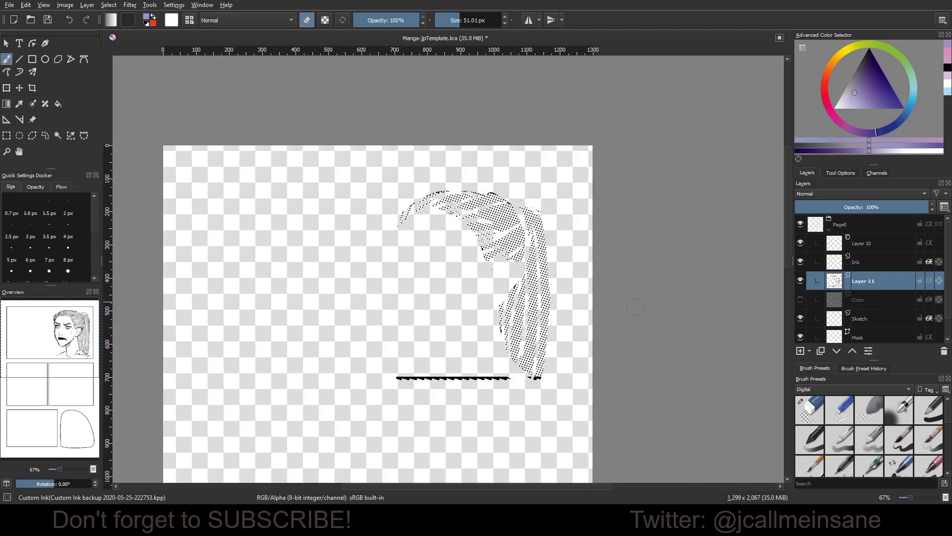
pyautogui.moveTo(510, 378); pyautogui.dragTo(389, 375)
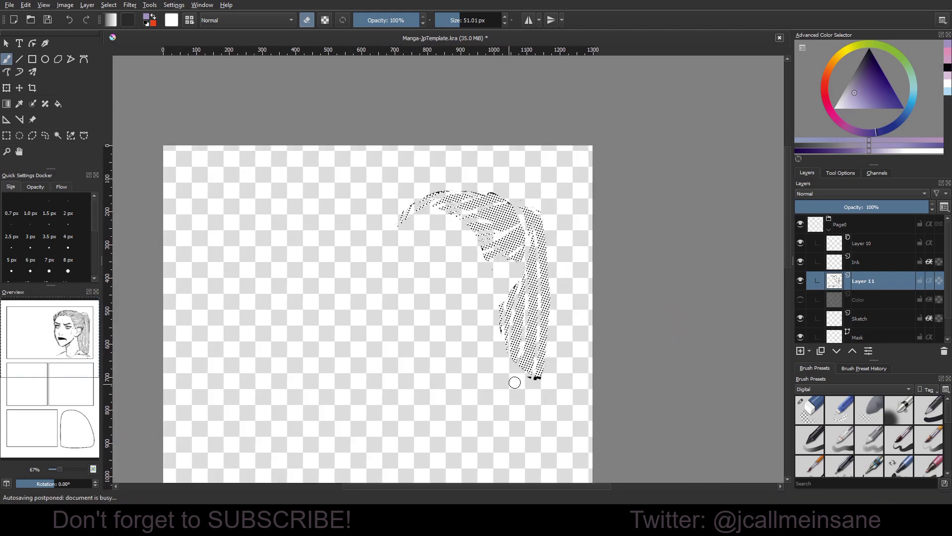
pyautogui.moveTo(512, 378); pyautogui.dragTo(539, 381)
pyautogui.hotkey('ctrl', 'shift', 'i')
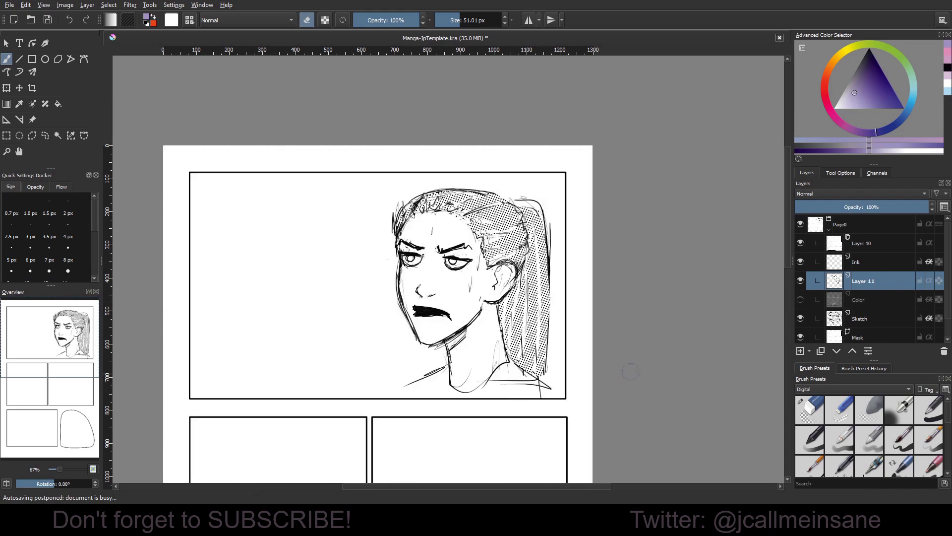
# Step: Show the Color layer, isolate it, and erase the leftover L-shaped dark border beside and below the neck shading
pyautogui.click(800, 300)
pyautogui.click(818, 300)
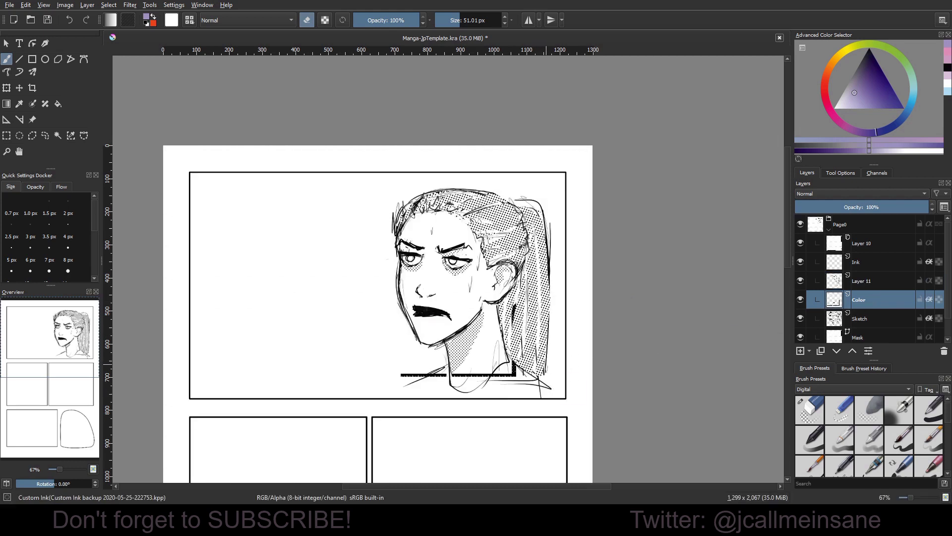
pyautogui.hotkey('ctrl', 'shift', 'i')
pyautogui.moveTo(400, 375)
pyautogui.mouseDown()
pyautogui.moveTo(512, 366)
pyautogui.moveTo(502, 386)
pyautogui.moveTo(516, 376)
pyautogui.moveTo(495, 380)
pyautogui.moveTo(516, 294)
pyautogui.mouseUp()
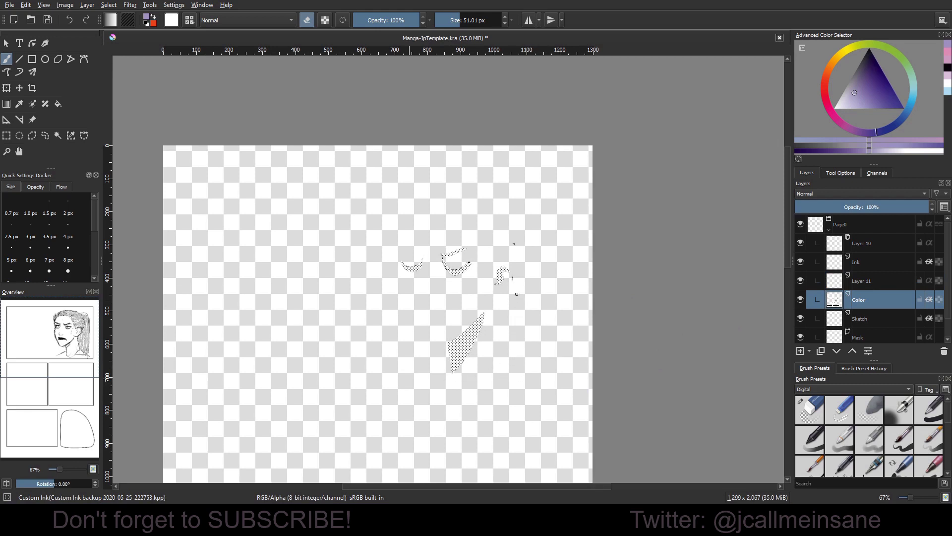
pyautogui.hotkey('ctrl', 'shift', 'i')
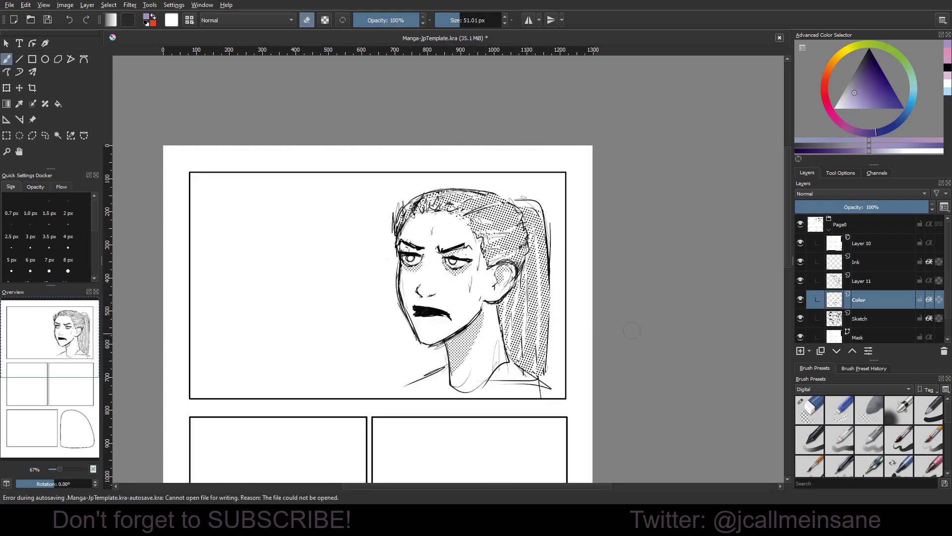
# Step: Hide the Color layer and the hair halftone layer, and make the Ink layer active
pyautogui.moveTo(614, 340); pyautogui.dragTo(628, 273)
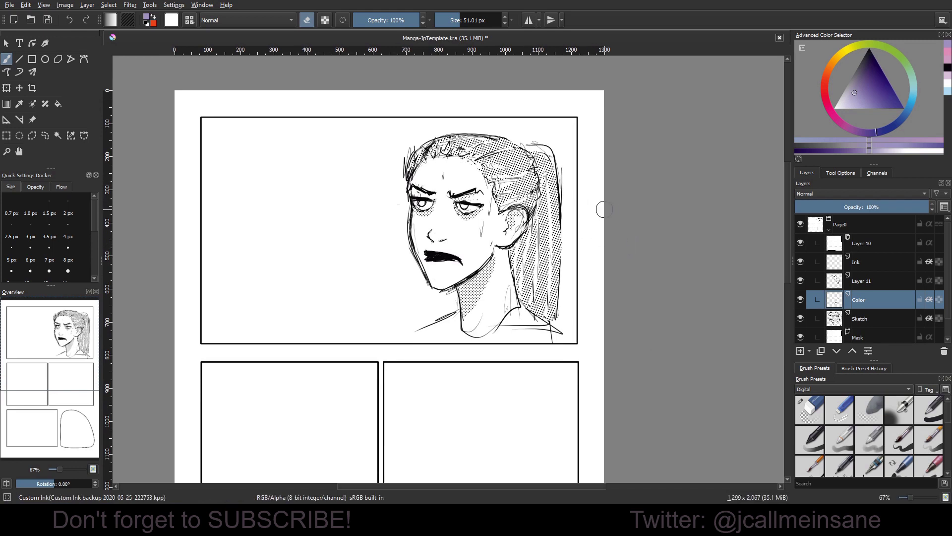
pyautogui.scroll(1, 604, 210)
pyautogui.moveTo(575, 217); pyautogui.dragTo(590, 240)
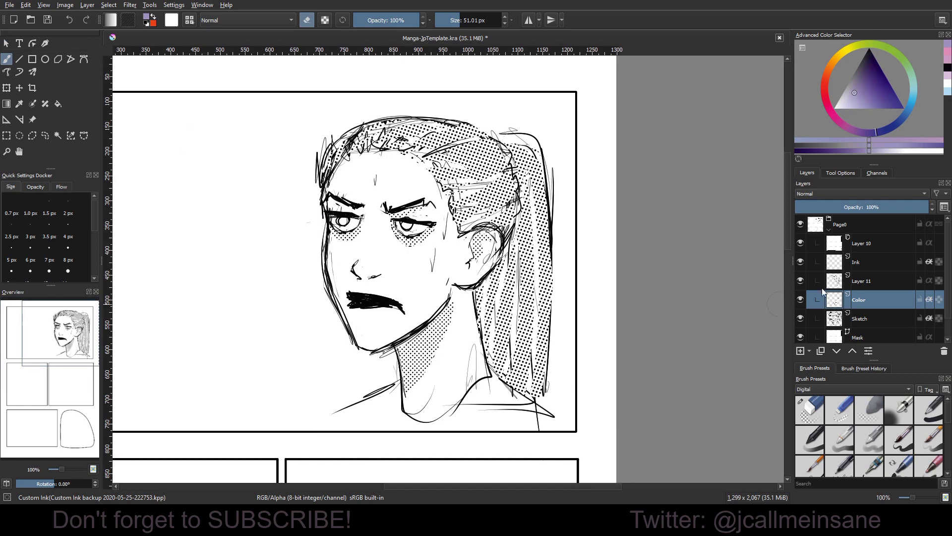
pyautogui.click(800, 299)
pyautogui.click(801, 280)
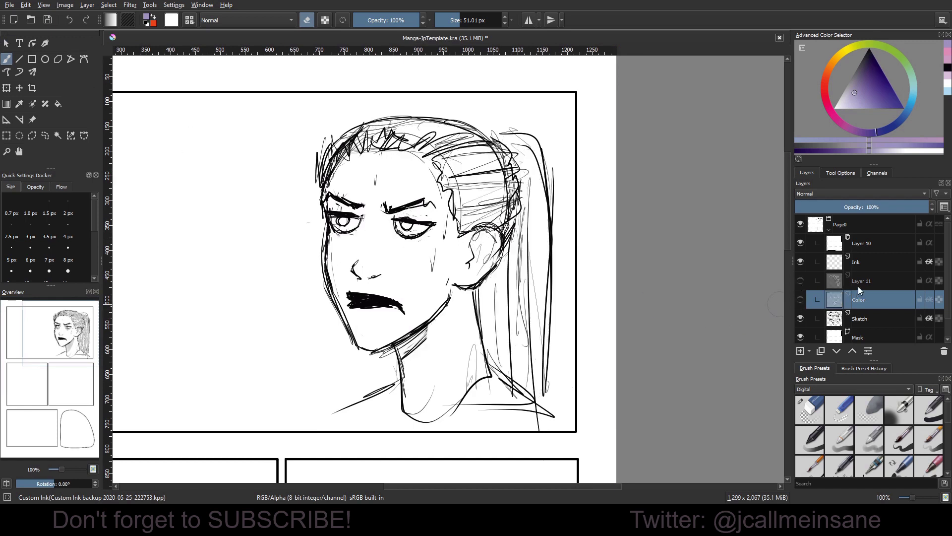
pyautogui.click(862, 264)
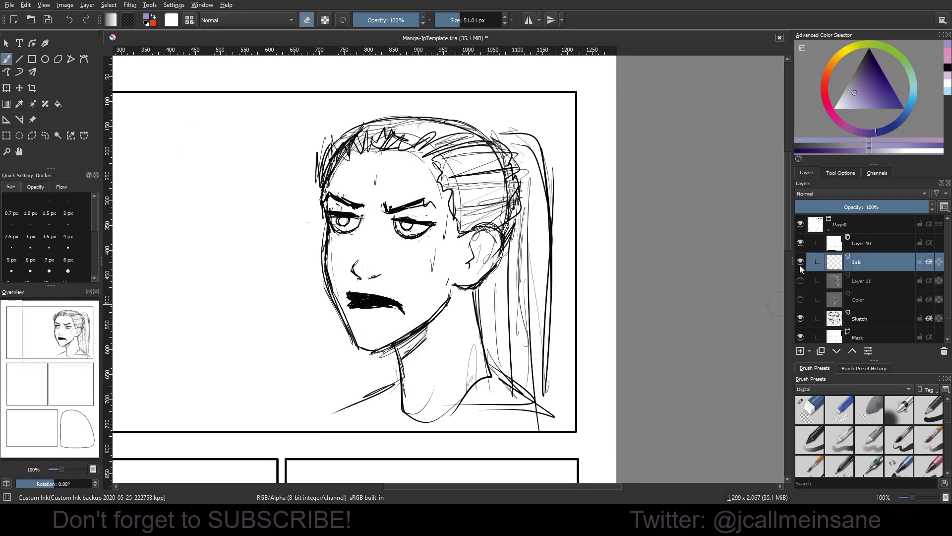
# Step: Outline the shadow area on the neck below the jaw with a freehand selection and choose the Squares01 fill pattern
pyautogui.click(45, 135)
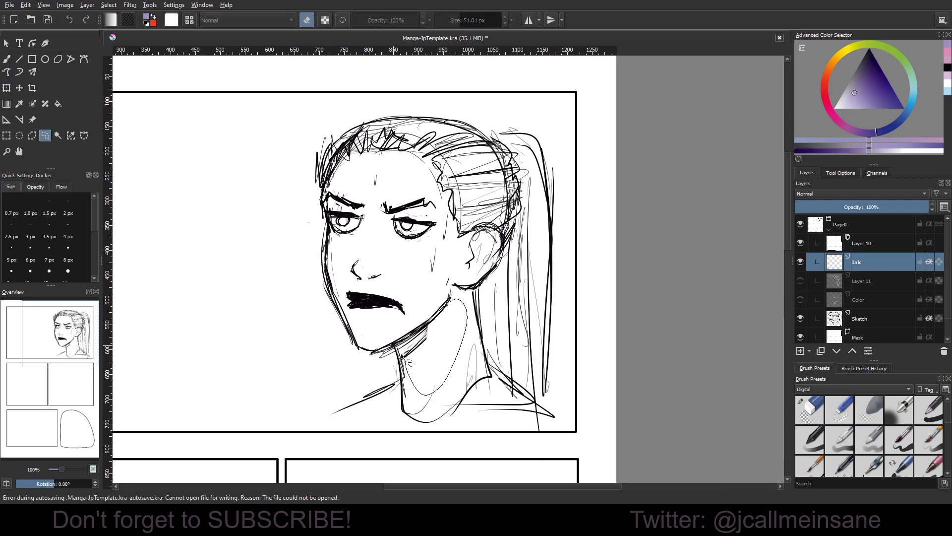
pyautogui.click(58, 103)
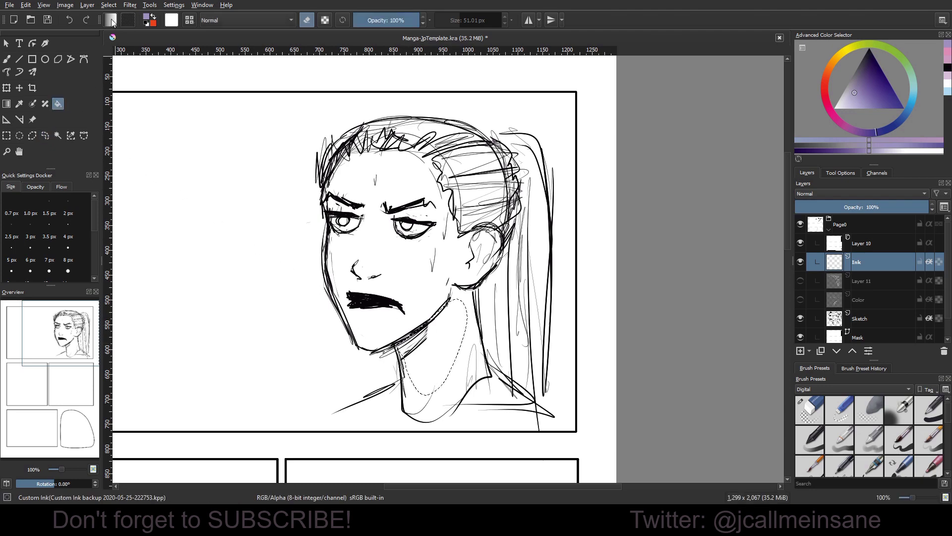
pyautogui.click(128, 20)
pyautogui.click(128, 23)
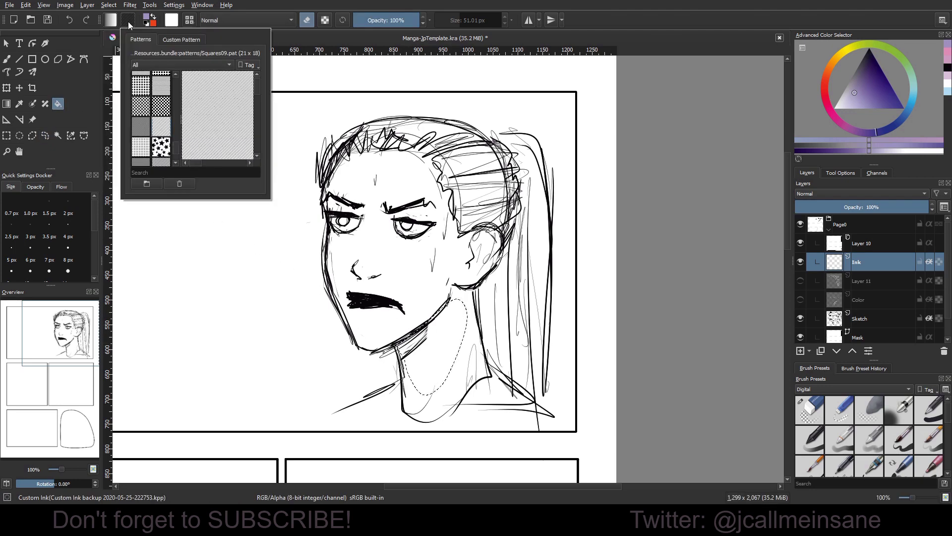
pyautogui.click(164, 91)
pyautogui.scroll(-2, 177, 86)
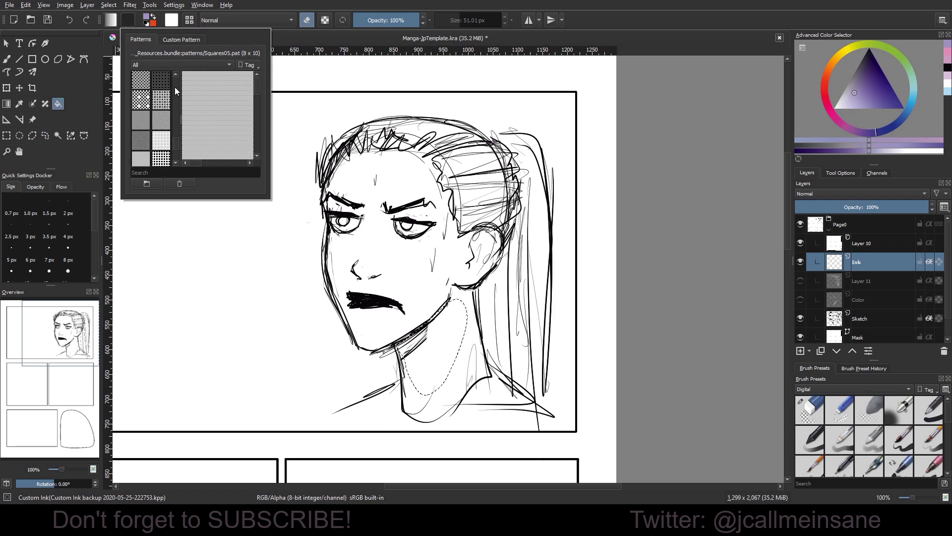
pyautogui.click(169, 142)
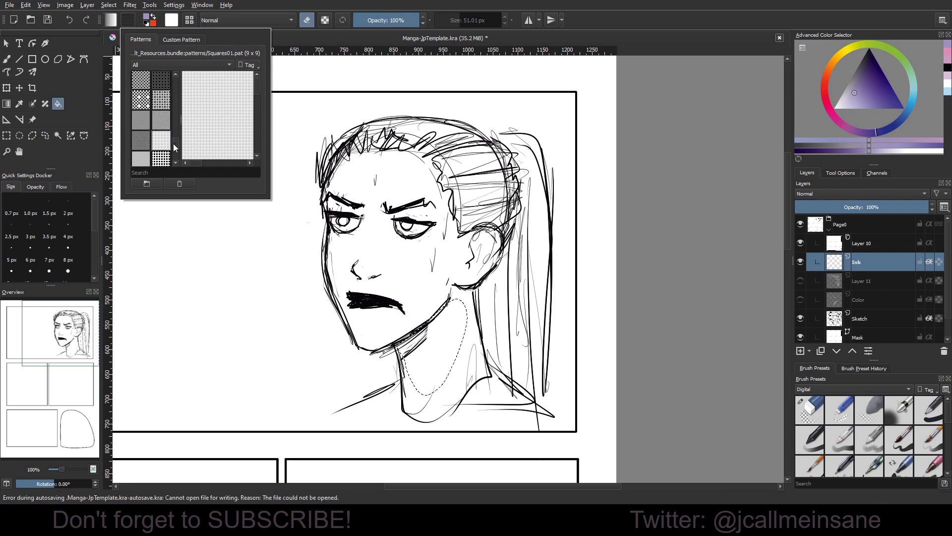
# Step: Turn off alpha lock on the Ink layer and try to fill the neck selection with the pattern
pyautogui.click(453, 360)
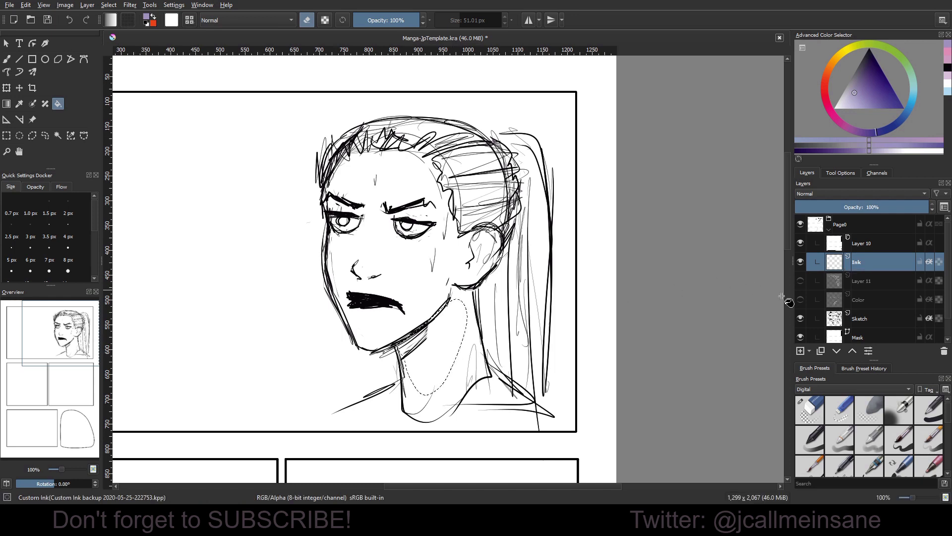
pyautogui.press('b')
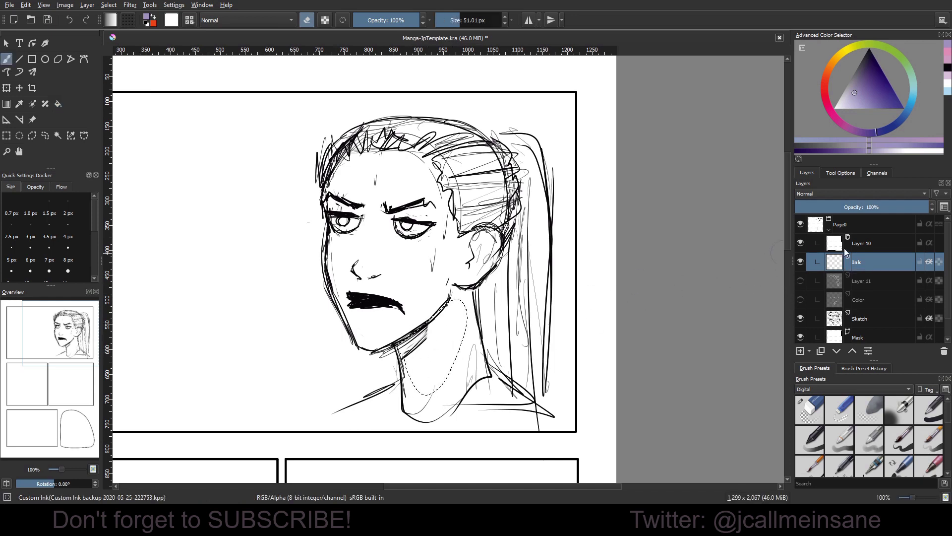
pyautogui.click(58, 104)
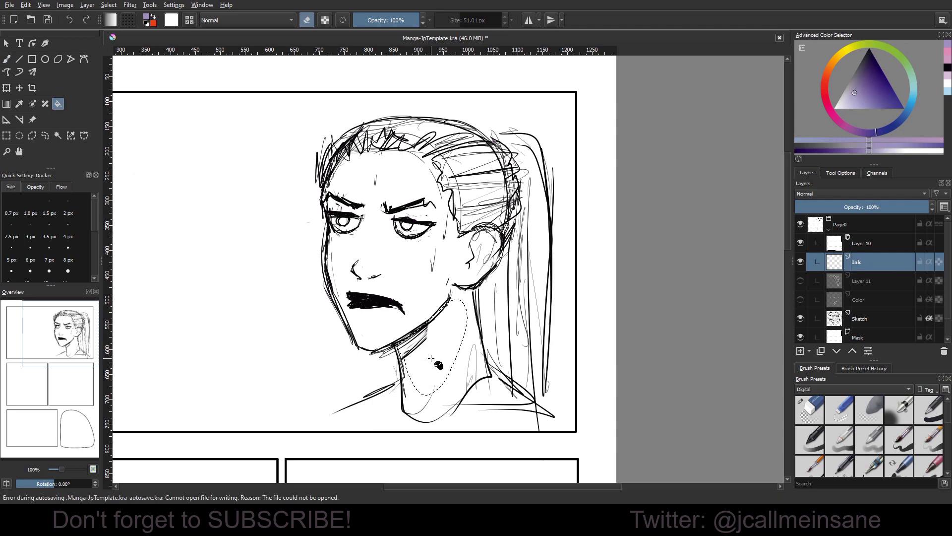
pyautogui.click(431, 357)
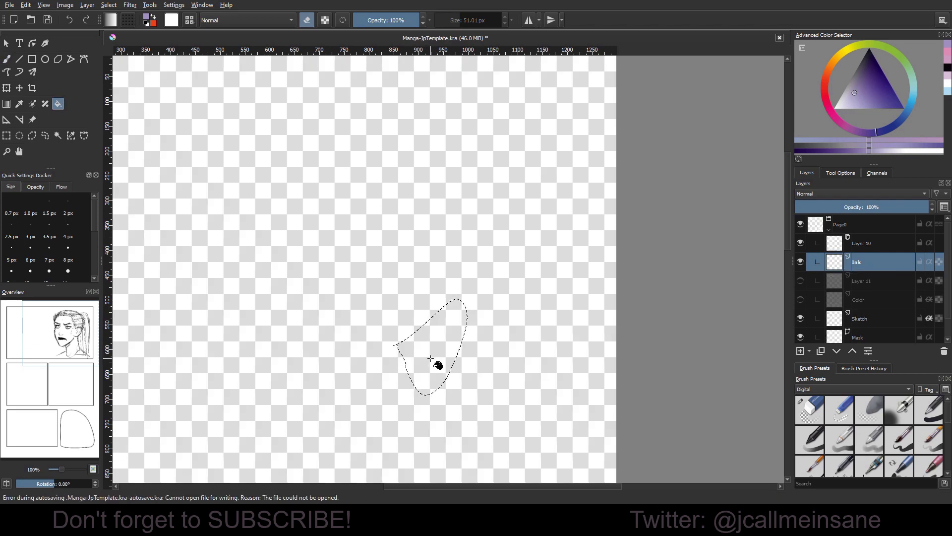
# Step: Keep the fill's pattern option enabled, set the colour to white, turn off eraser mode, and fill the neck selection with the pattern
pyautogui.click(841, 173)
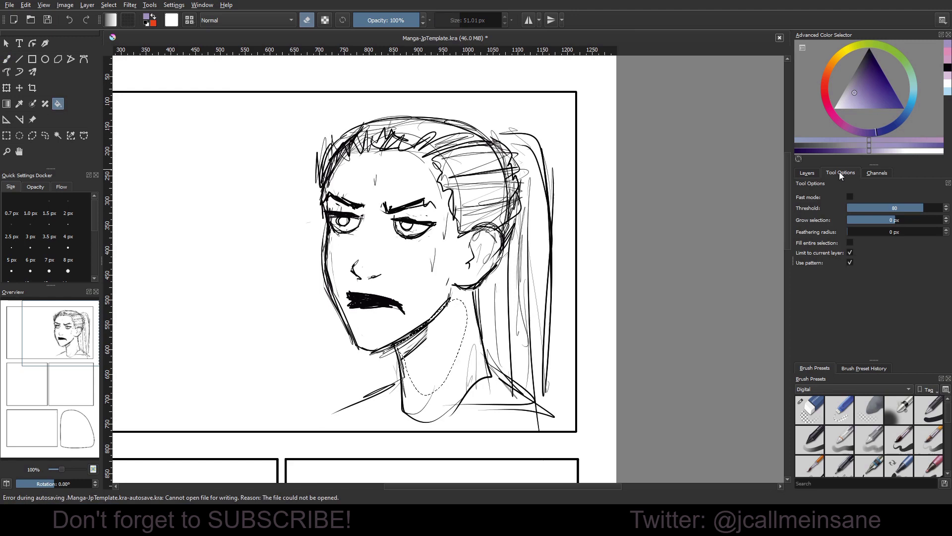
pyautogui.click(849, 263)
pyautogui.click(850, 263)
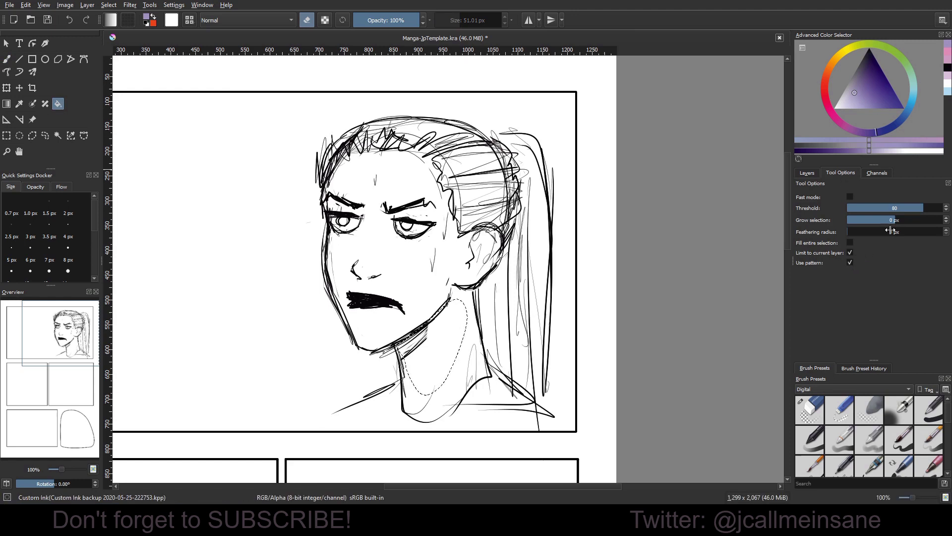
pyautogui.click(834, 108)
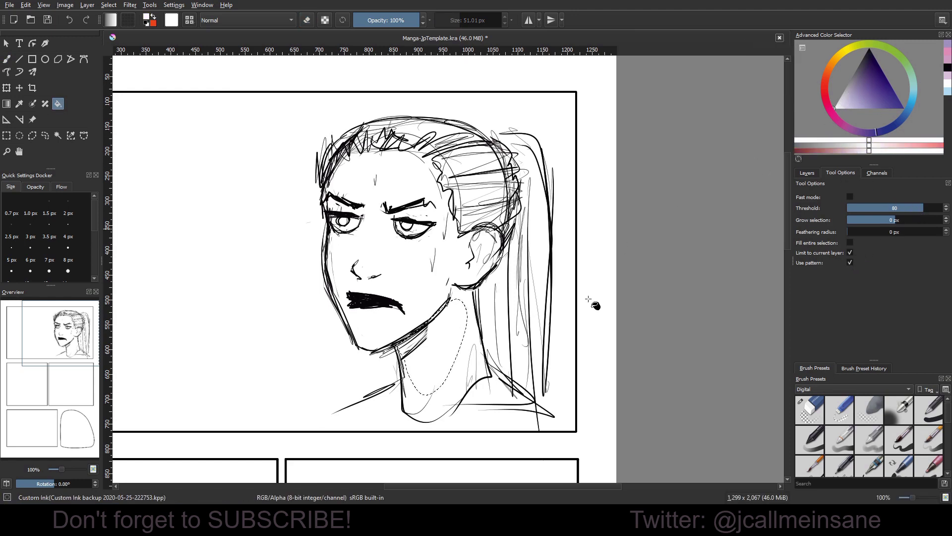
pyautogui.click(460, 331)
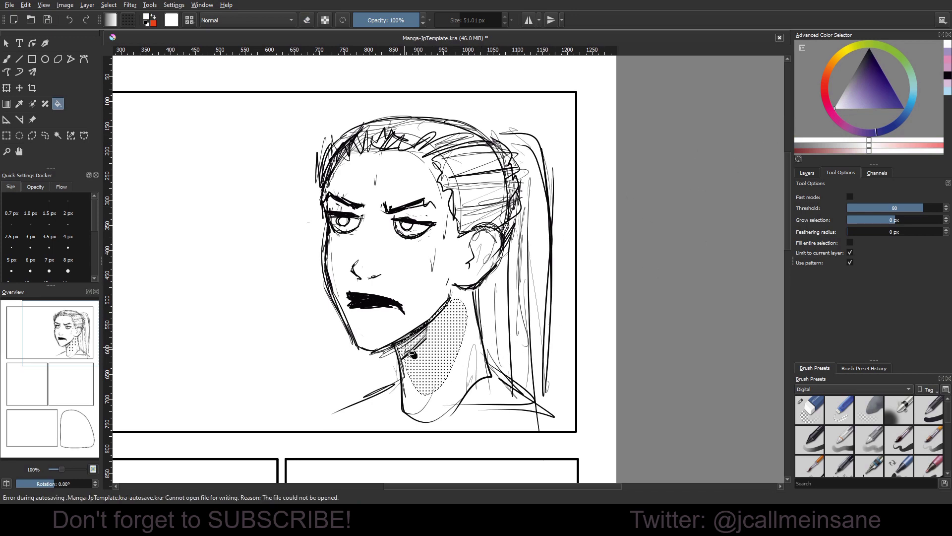
# Step: Clear the neck selection and switch to the Eraser Circle brush preset at 21% opacity
pyautogui.press('b')
pyautogui.moveTo(456, 359); pyautogui.dragTo(460, 350)
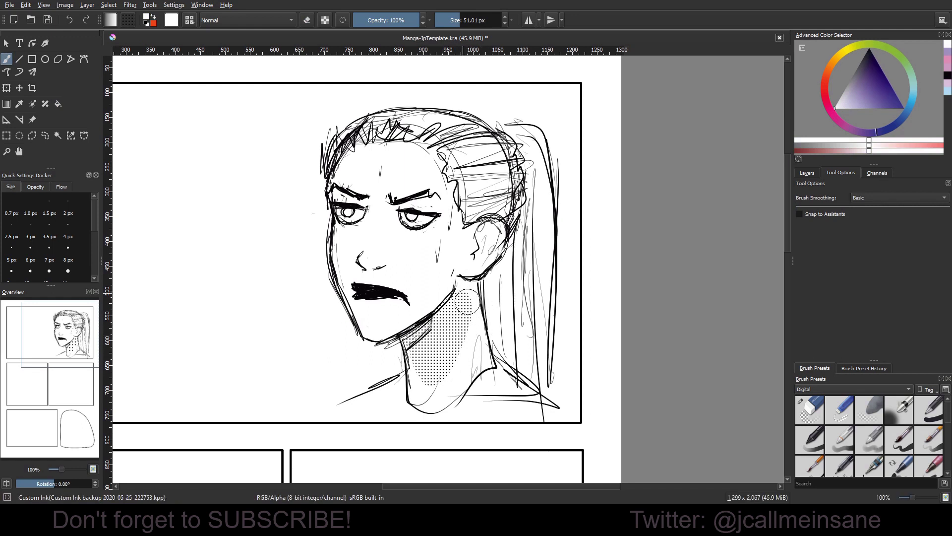
pyautogui.rightClick(263, 249)
pyautogui.click(325, 271)
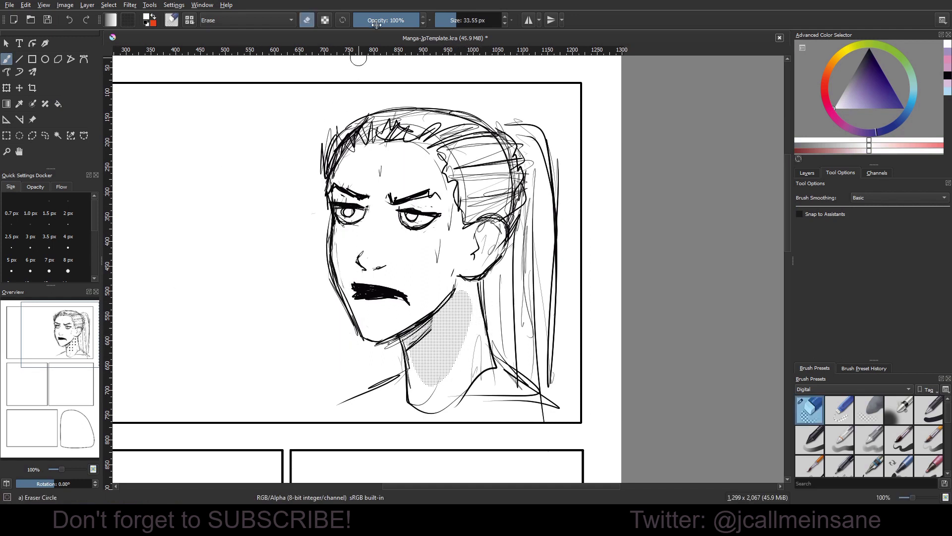
pyautogui.moveTo(377, 24); pyautogui.dragTo(355, 23)
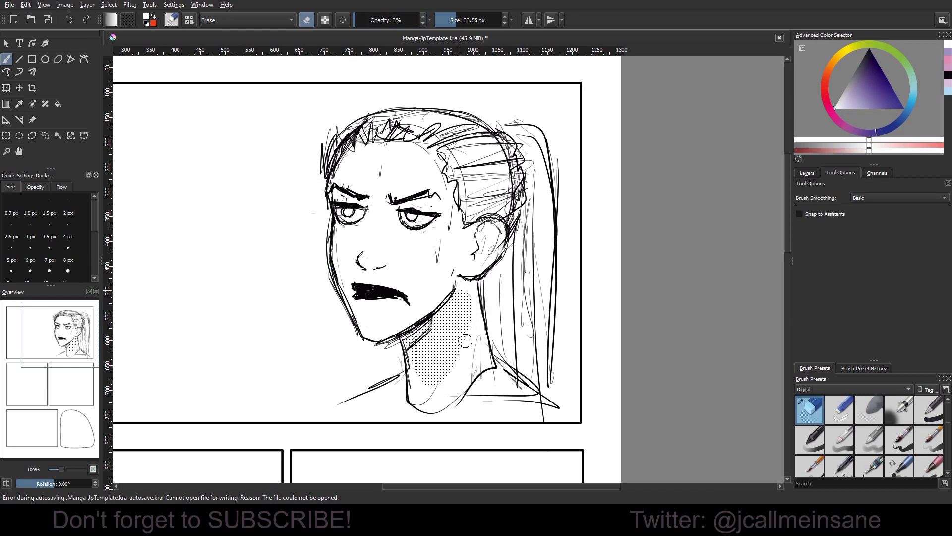
pyautogui.click(367, 20)
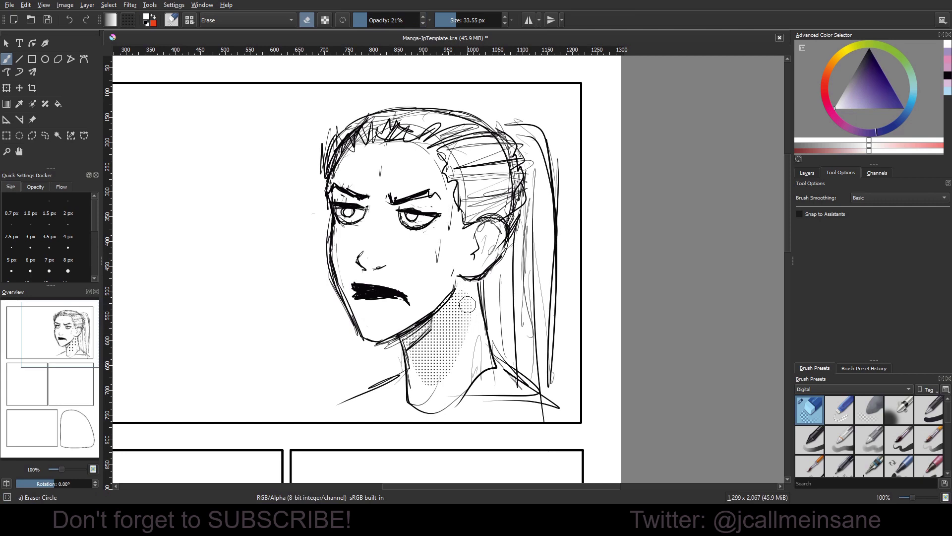
# Step: Raise the eraser opacity to 54% and fade the neck tone's outer edge below the ear
pyautogui.scroll(3, 468, 304)
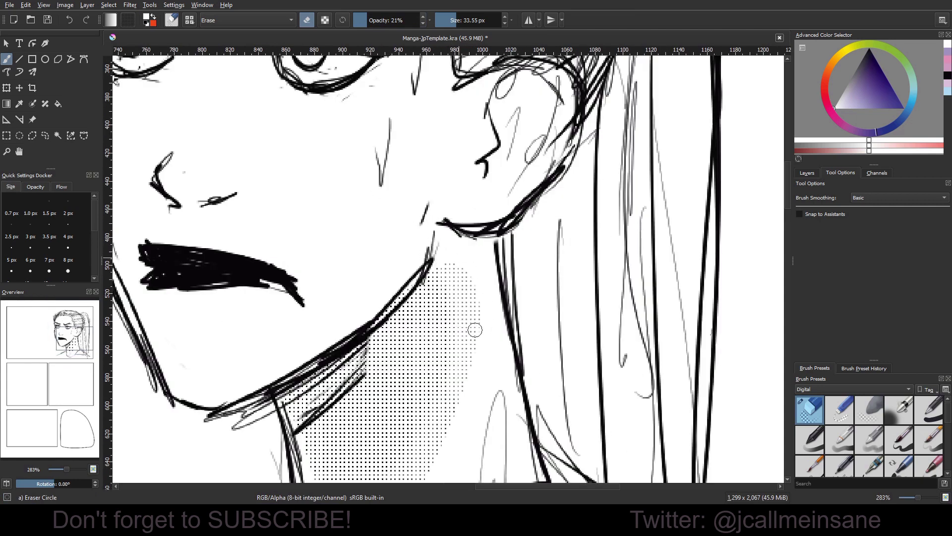
pyautogui.click(389, 20)
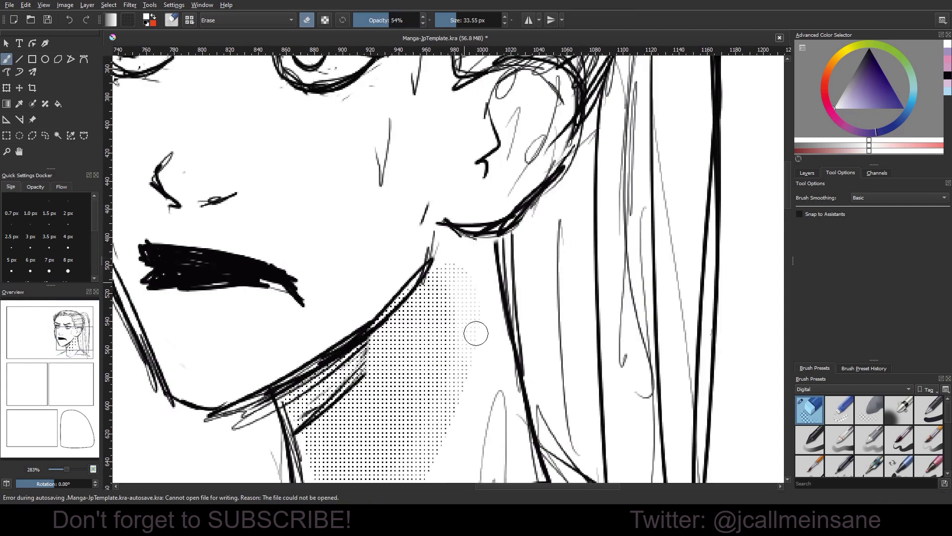
pyautogui.moveTo(458, 251); pyautogui.dragTo(477, 357)
pyautogui.moveTo(468, 275)
pyautogui.mouseDown()
pyautogui.moveTo(486, 364)
pyautogui.moveTo(457, 387)
pyautogui.moveTo(466, 283)
pyautogui.mouseUp()
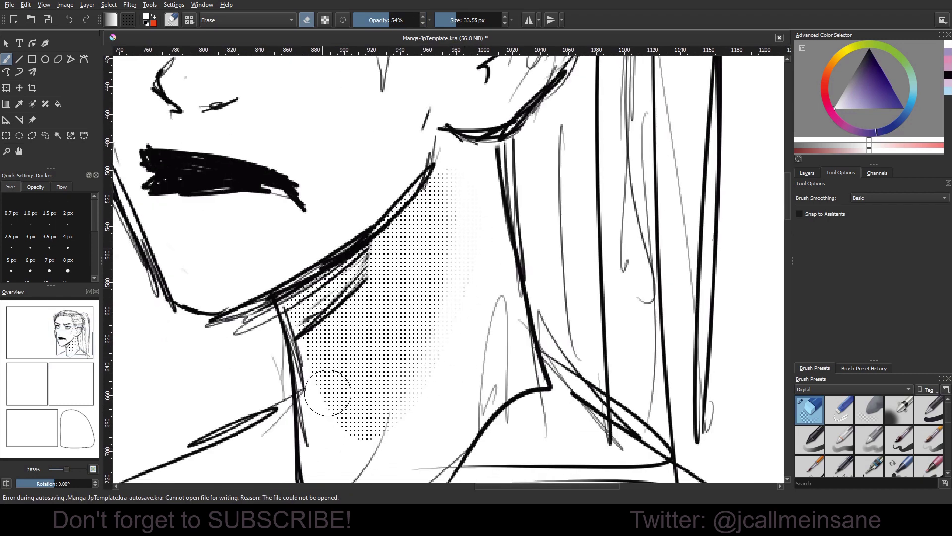
# Step: Fade the lower edge of the neck tone and thin out its remaining dots with a 68.31 px eraser
pyautogui.moveTo(297, 372)
pyautogui.mouseDown()
pyautogui.moveTo(376, 435)
pyautogui.moveTo(349, 433)
pyautogui.moveTo(386, 436)
pyautogui.mouseUp()
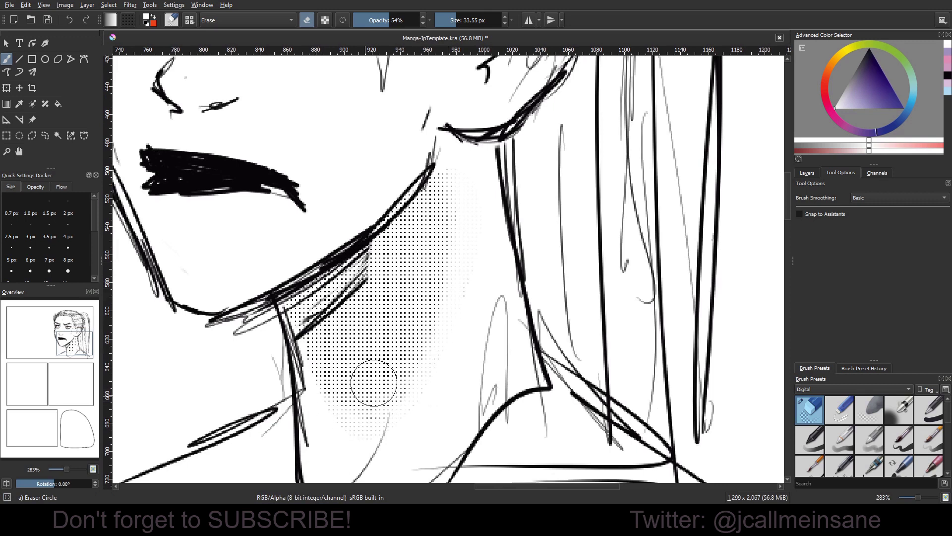
pyautogui.moveTo(390, 397)
pyautogui.mouseDown()
pyautogui.moveTo(435, 363)
pyautogui.moveTo(349, 426)
pyautogui.moveTo(366, 411)
pyautogui.mouseUp()
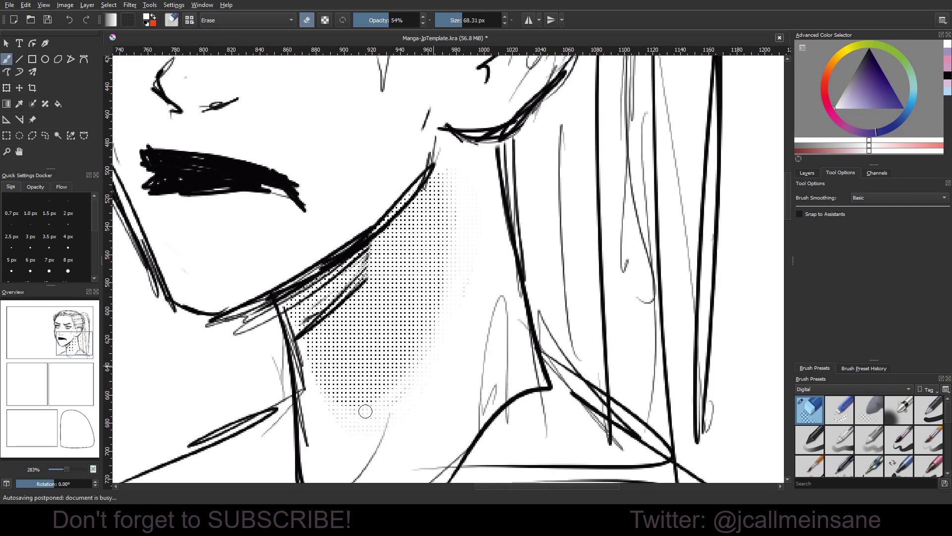
pyautogui.scroll(-3, 469, 198)
pyautogui.moveTo(467, 200); pyautogui.dragTo(480, 268)
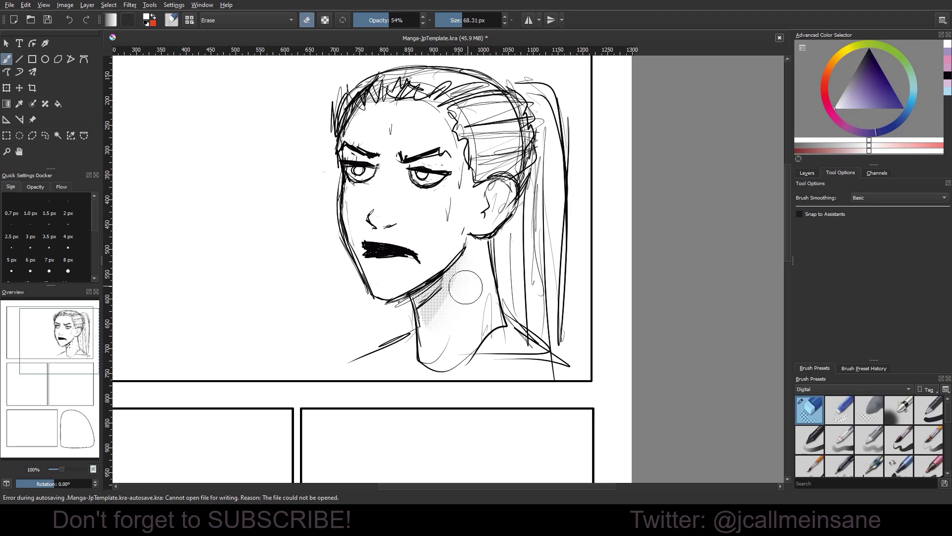
pyautogui.moveTo(461, 269); pyautogui.dragTo(424, 323)
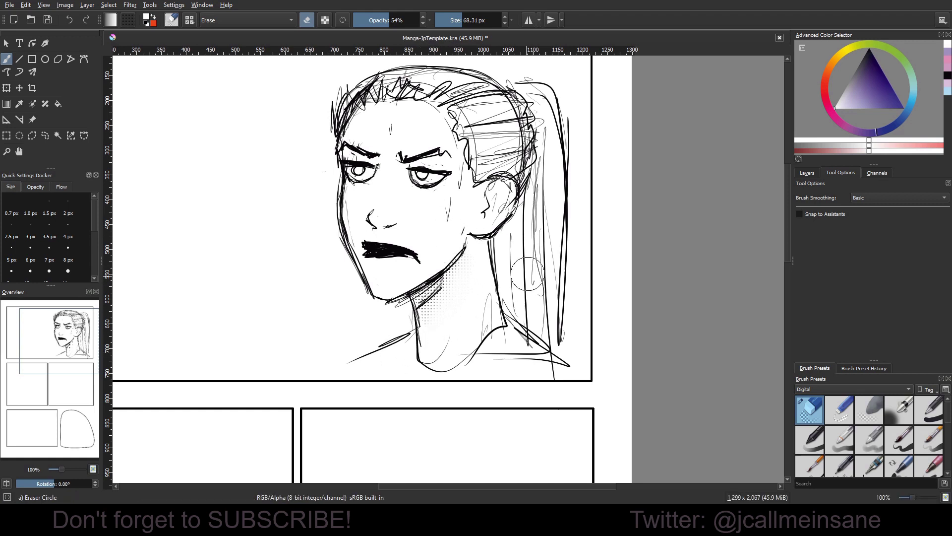
# Step: Switch back to the Custom Ink brush preset and bring the layer list back into view
pyautogui.scroll(3, 525, 267)
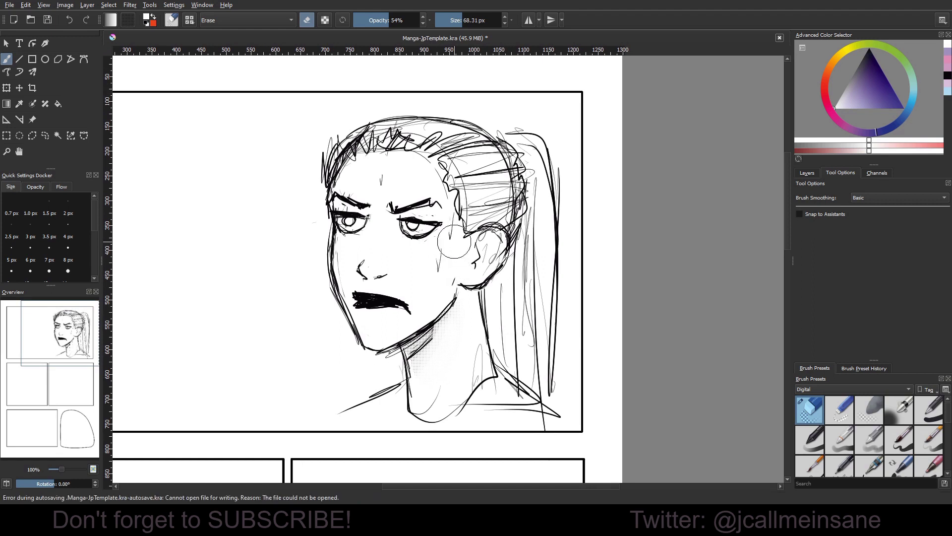
pyautogui.rightClick(475, 308)
pyautogui.click(539, 295)
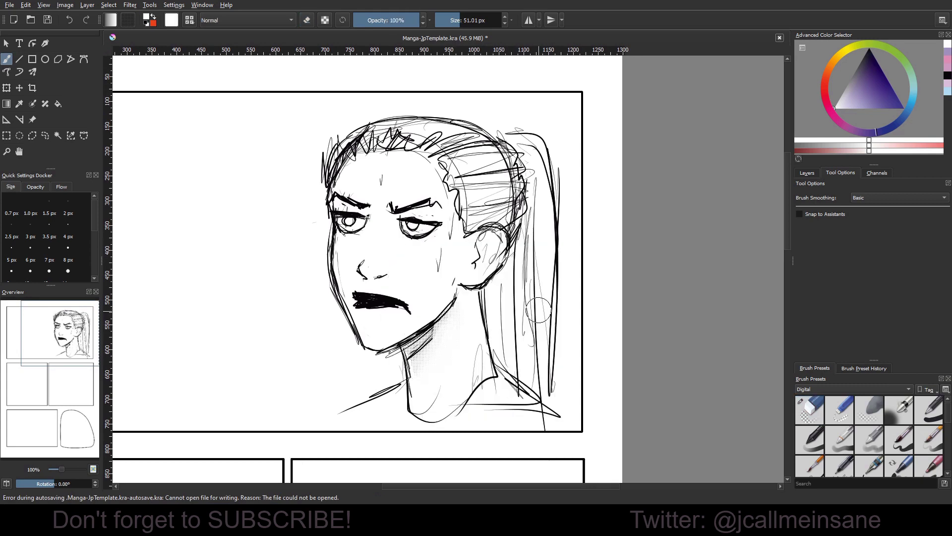
pyautogui.rightClick(541, 303)
pyautogui.click(596, 286)
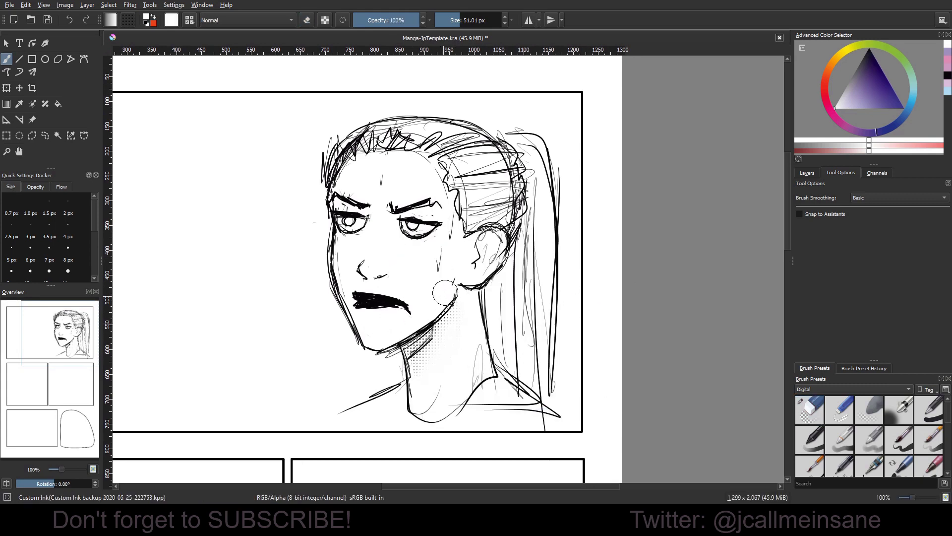
pyautogui.click(807, 173)
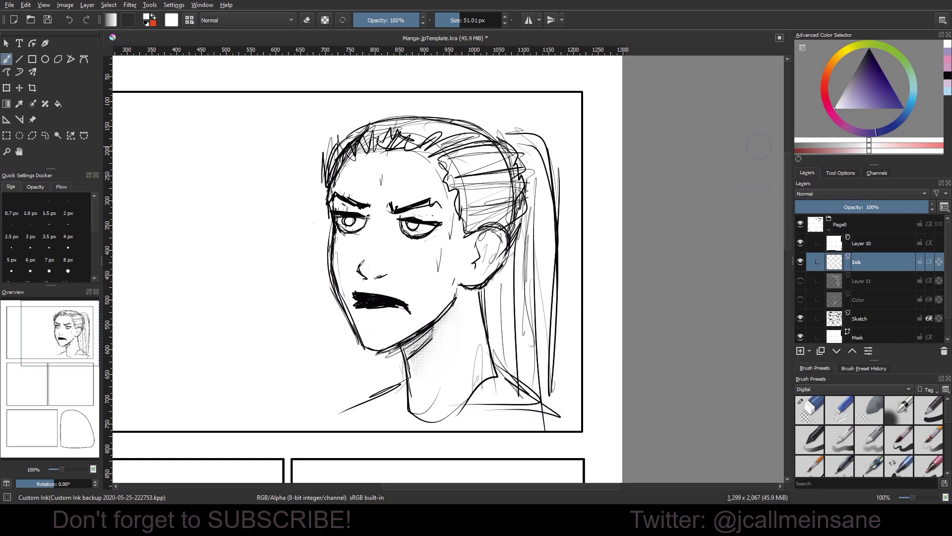
# Step: Compare how the faded neck tone reads at 67% and 100% zoom
pyautogui.scroll(-1, 565, 161)
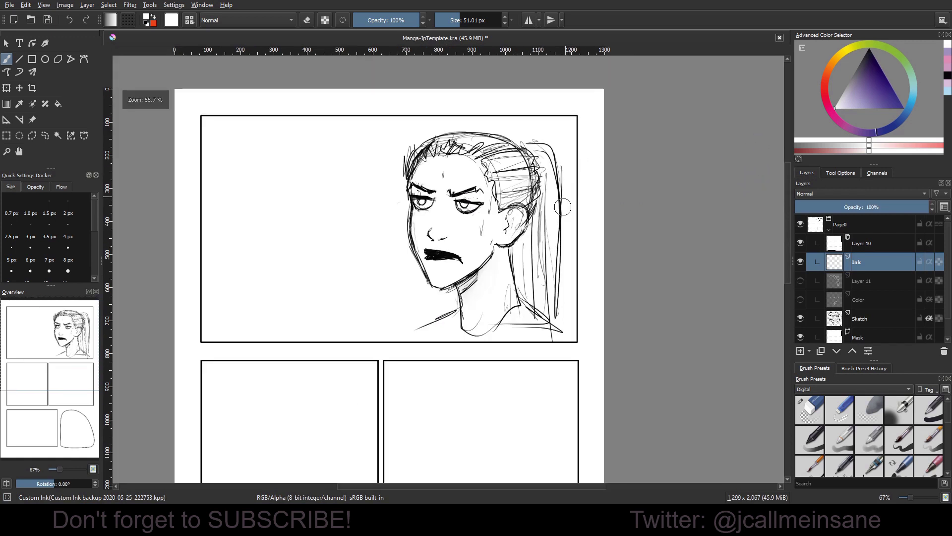
pyautogui.moveTo(563, 206); pyautogui.dragTo(536, 249)
pyautogui.scroll(1, 546, 227)
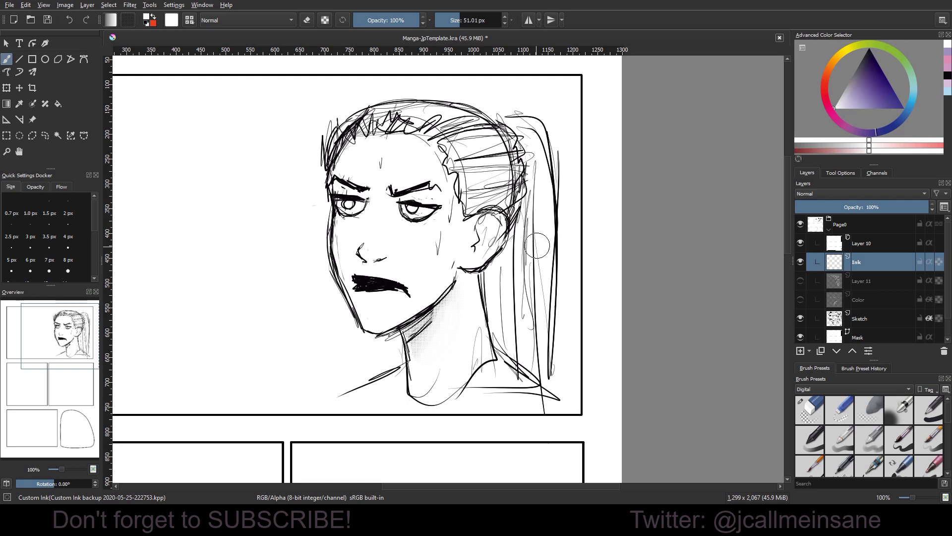
pyautogui.press('-')
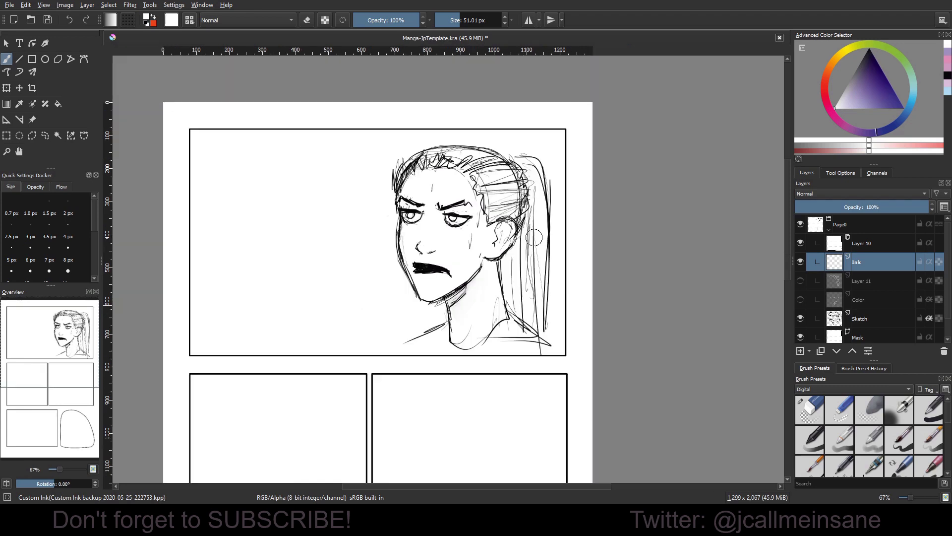
pyautogui.press('+')
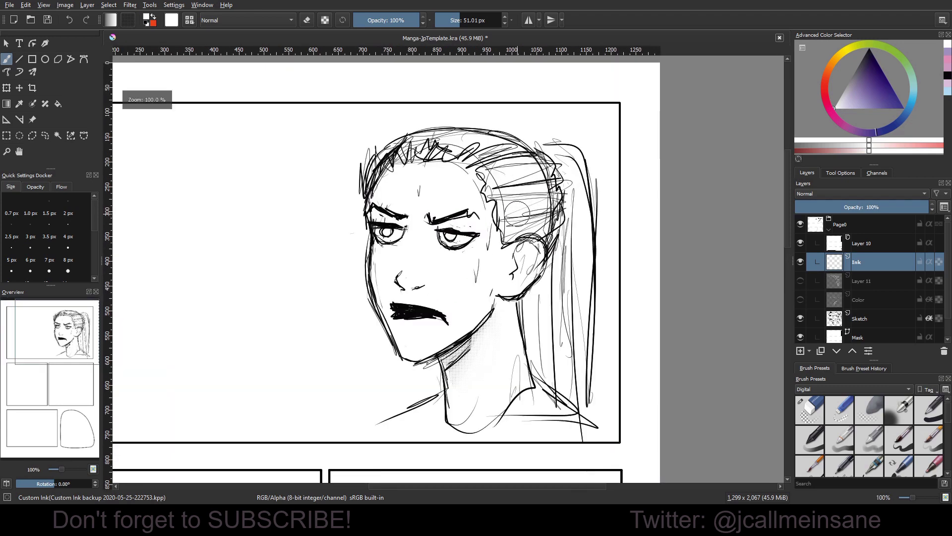
pyautogui.scroll(1, 603, 241)
pyautogui.scroll(-1, 514, 283)
pyautogui.moveTo(514, 283); pyautogui.dragTo(569, 251)
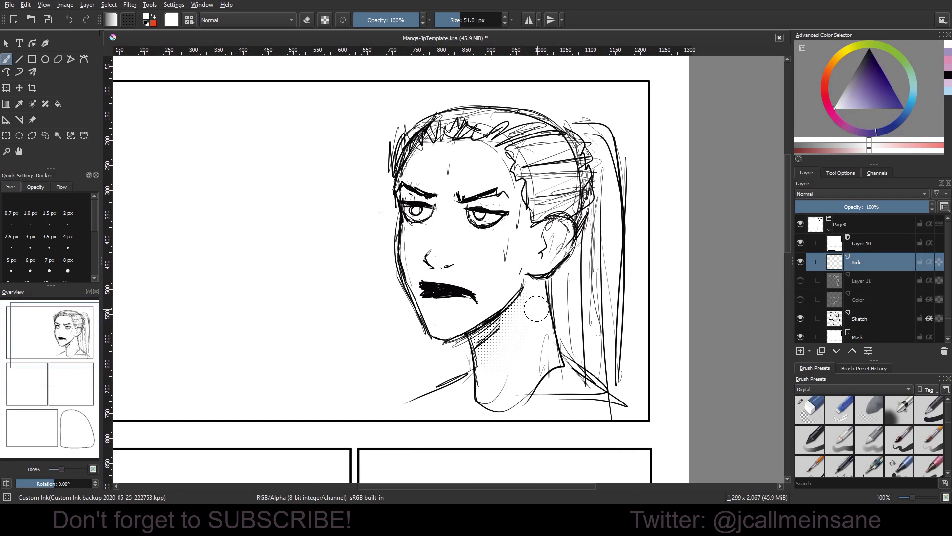
# Step: Select the Eraser Circle preset, set its opacity to 100%, and erase the remaining tone from the neck
pyautogui.rightClick(517, 308)
pyautogui.click(487, 345)
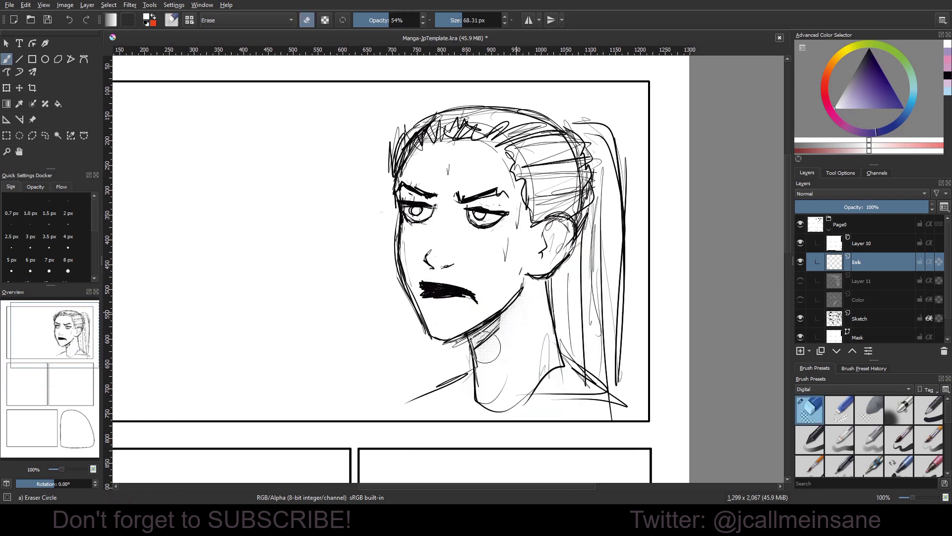
pyautogui.moveTo(392, 20); pyautogui.dragTo(416, 13)
pyautogui.moveTo(510, 329)
pyautogui.mouseDown()
pyautogui.moveTo(476, 364)
pyautogui.moveTo(467, 341)
pyautogui.mouseUp()
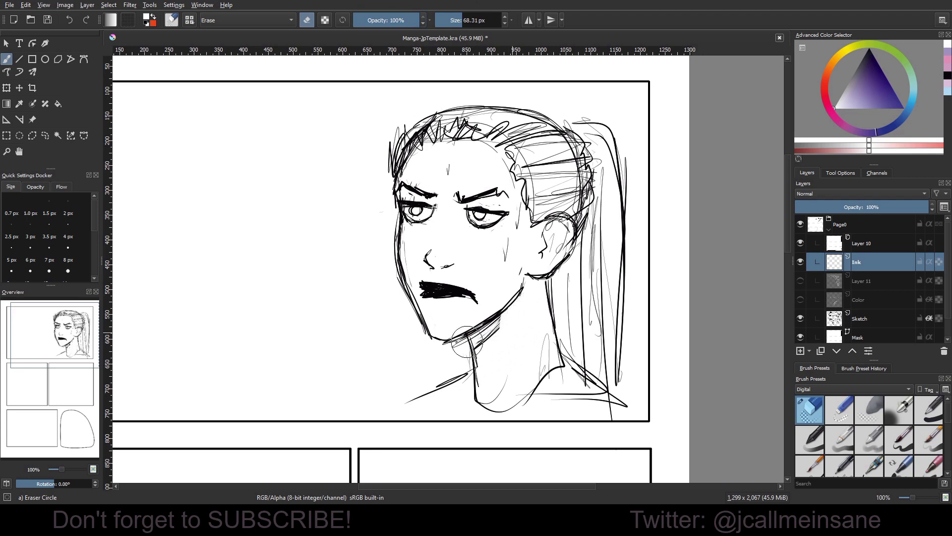
# Step: Select the Custom Ink brush preset and take a brief look at the available fill patterns
pyautogui.rightClick(498, 303)
pyautogui.click(546, 289)
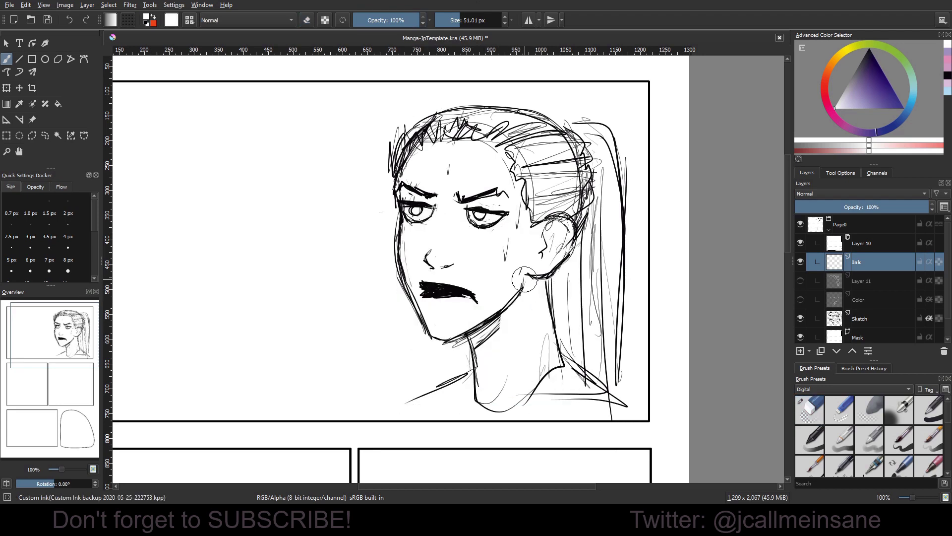
pyautogui.click(133, 22)
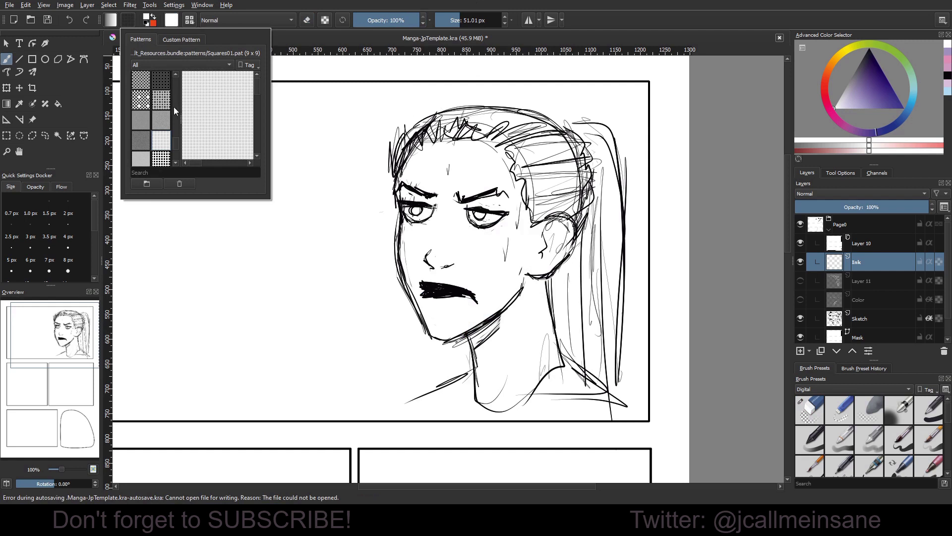
pyautogui.rightClick(219, 269)
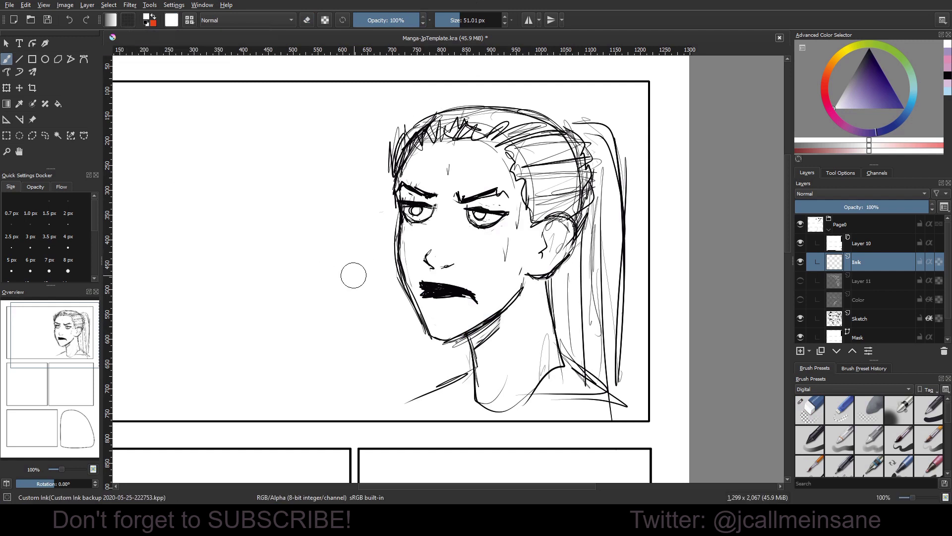
pyautogui.rightClick(298, 174)
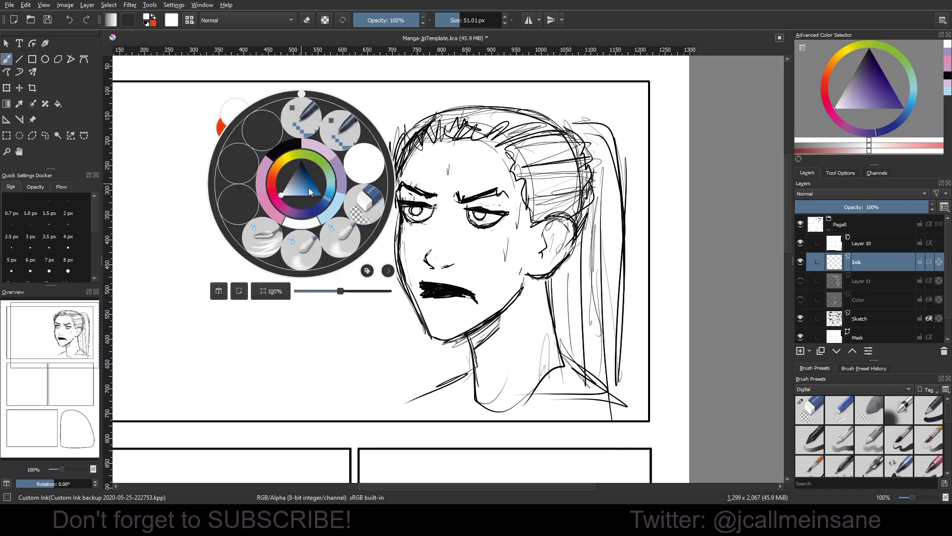
pyautogui.rightClick(268, 155)
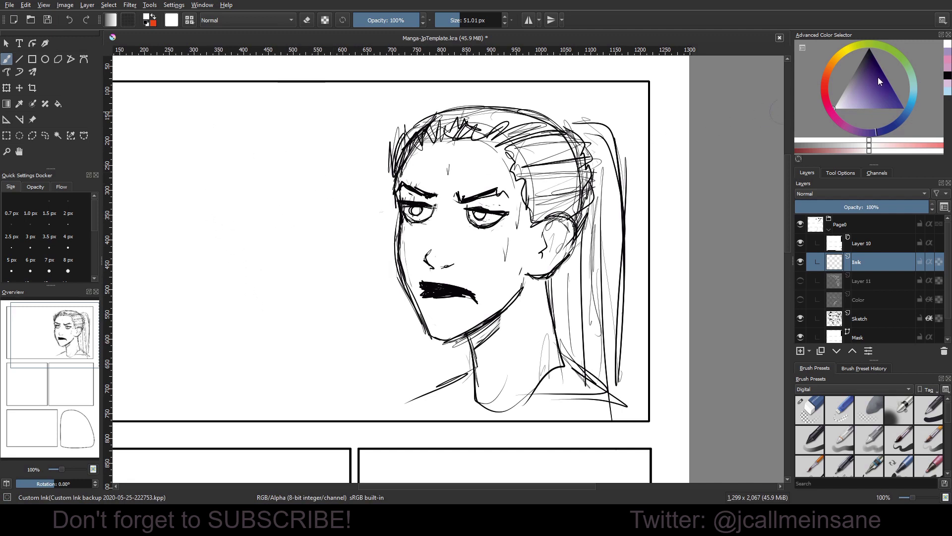
pyautogui.moveTo(878, 76); pyautogui.dragTo(869, 50)
pyautogui.moveTo(213, 291); pyautogui.dragTo(343, 156)
pyautogui.moveTo(230, 299)
pyautogui.mouseDown()
pyautogui.moveTo(287, 225)
pyautogui.moveTo(355, 173)
pyautogui.mouseUp()
pyautogui.hotkey('ctrl', 'z')
pyautogui.hotkey('ctrl', 'z')
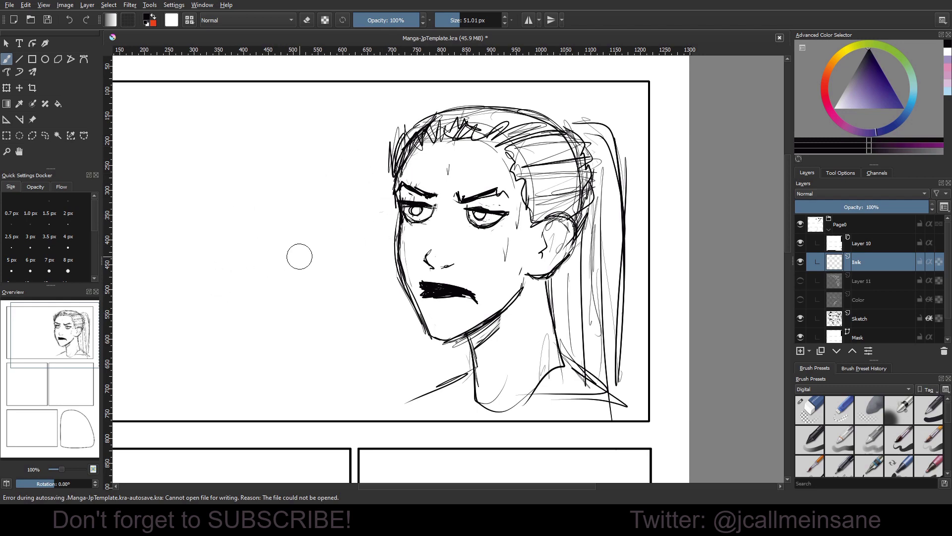
# Step: Pick a muted purple and cover the empty area beside the character in the first panel using a 154.97 px brush
pyautogui.scroll(-2, 299, 256)
pyautogui.moveTo(515, 204); pyautogui.dragTo(550, 206)
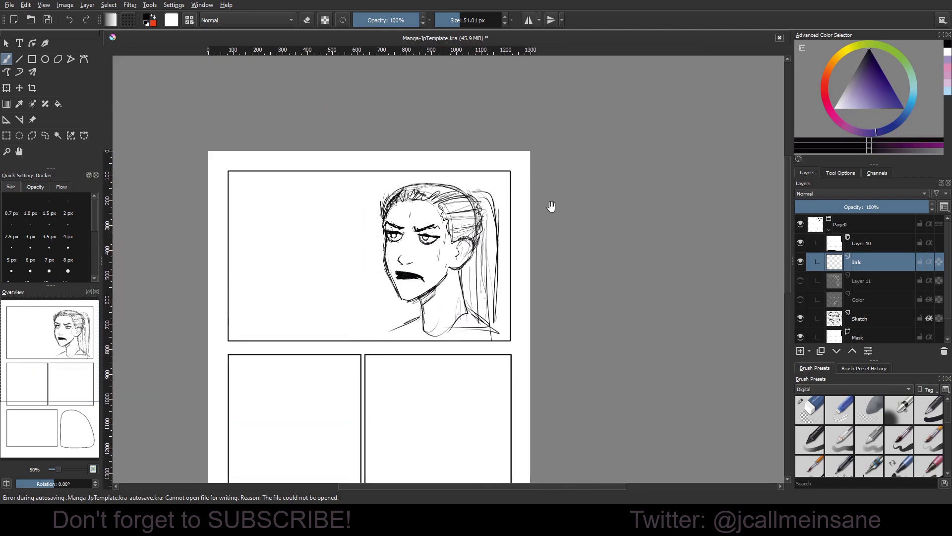
pyautogui.click(872, 99)
pyautogui.moveTo(246, 235)
pyautogui.mouseDown()
pyautogui.moveTo(295, 233)
pyautogui.moveTo(275, 285)
pyautogui.moveTo(290, 299)
pyautogui.moveTo(323, 304)
pyautogui.moveTo(354, 286)
pyautogui.moveTo(358, 318)
pyautogui.mouseUp()
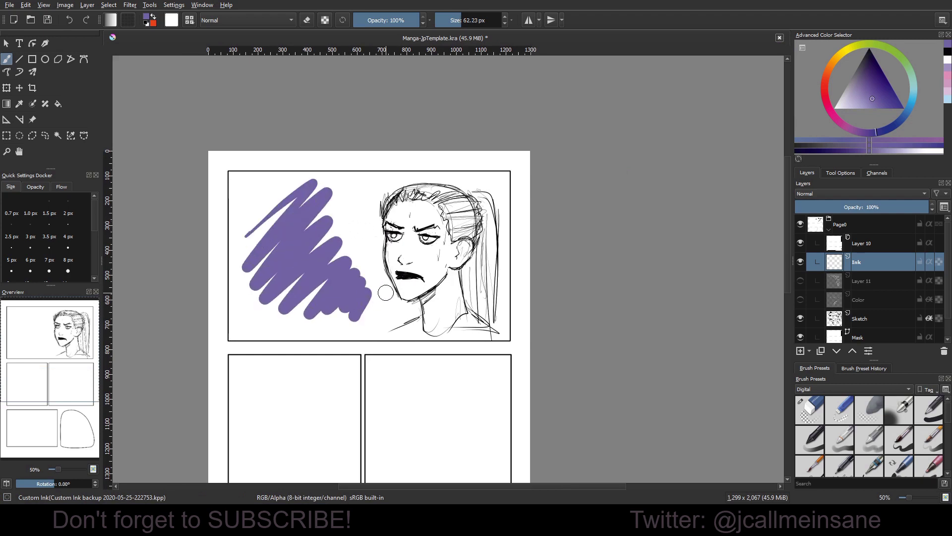
pyautogui.click(130, 5)
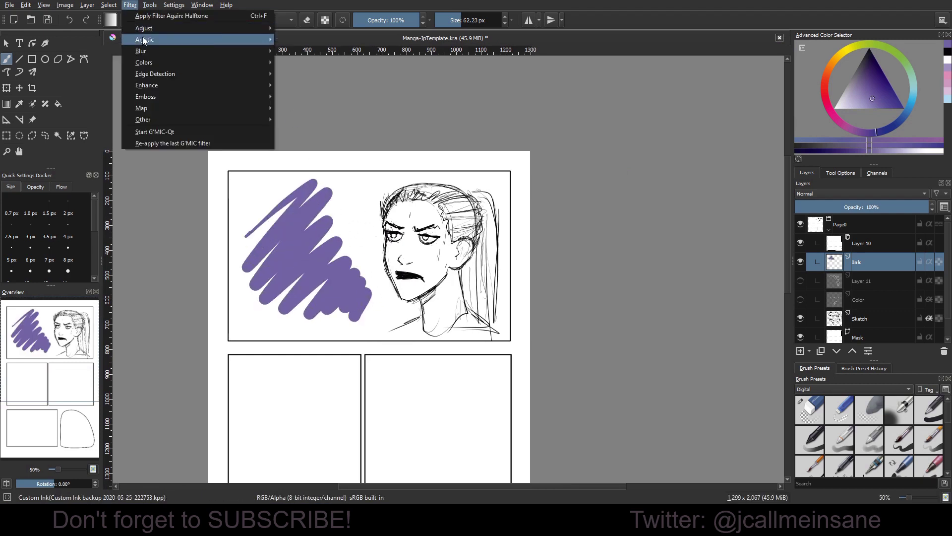
pyautogui.moveTo(144, 41)
pyautogui.click(453, 112)
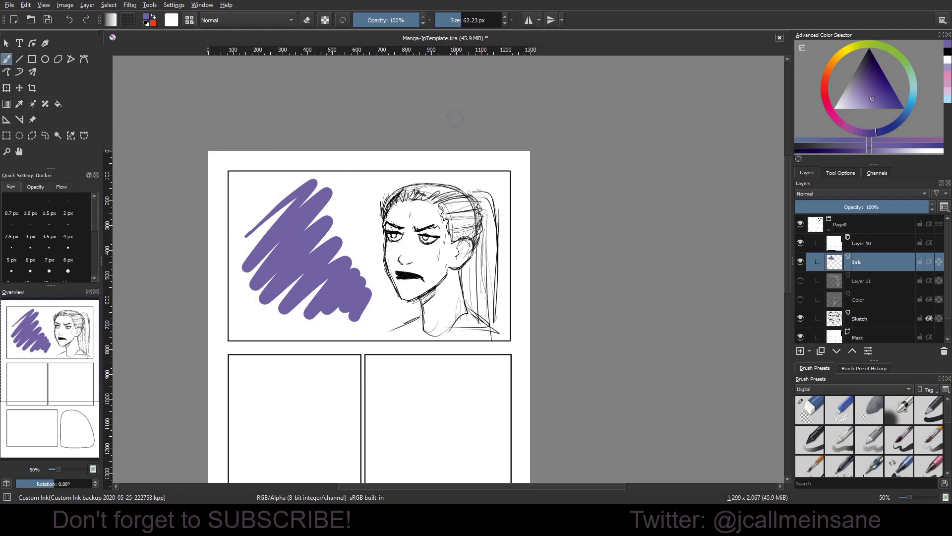
pyautogui.hotkey('ctrl', 'z')
pyautogui.moveTo(246, 207)
pyautogui.mouseDown()
pyautogui.moveTo(255, 271)
pyautogui.moveTo(285, 318)
pyautogui.moveTo(336, 299)
pyautogui.moveTo(375, 224)
pyautogui.moveTo(298, 194)
pyautogui.moveTo(239, 188)
pyautogui.moveTo(329, 302)
pyautogui.moveTo(354, 237)
pyautogui.mouseUp()
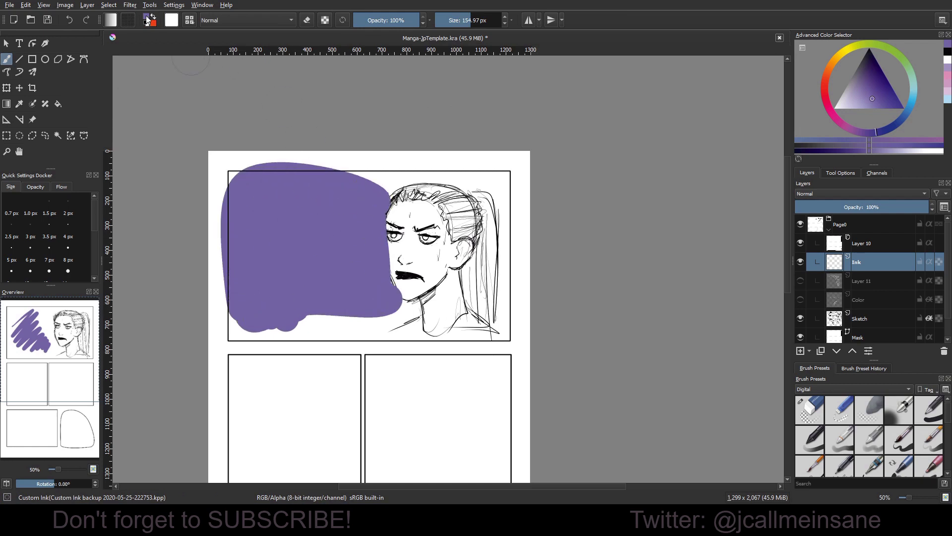
# Step: Try the Halftone filter on the purple block with a dot size of 6, checking its preview at different zooms, and cancel it
pyautogui.click(130, 5)
pyautogui.moveTo(166, 39)
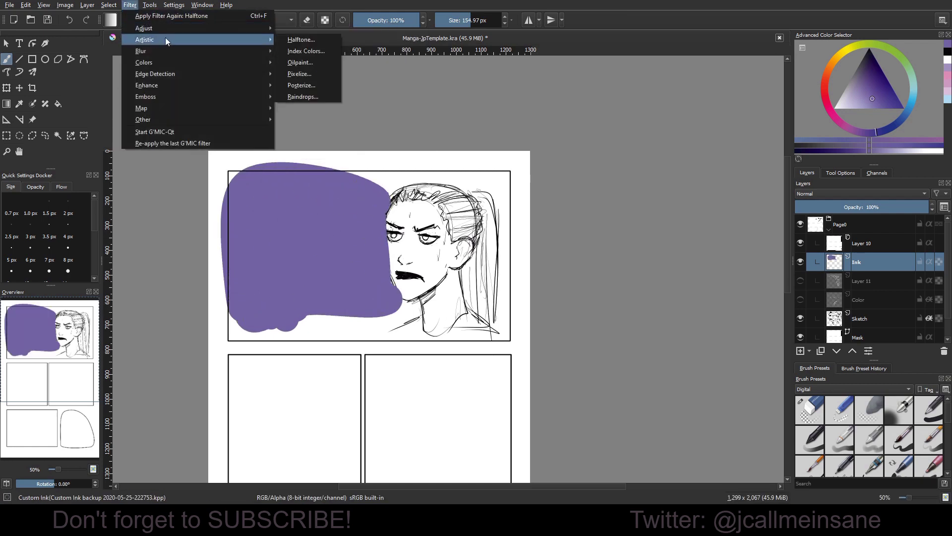
pyautogui.click(328, 43)
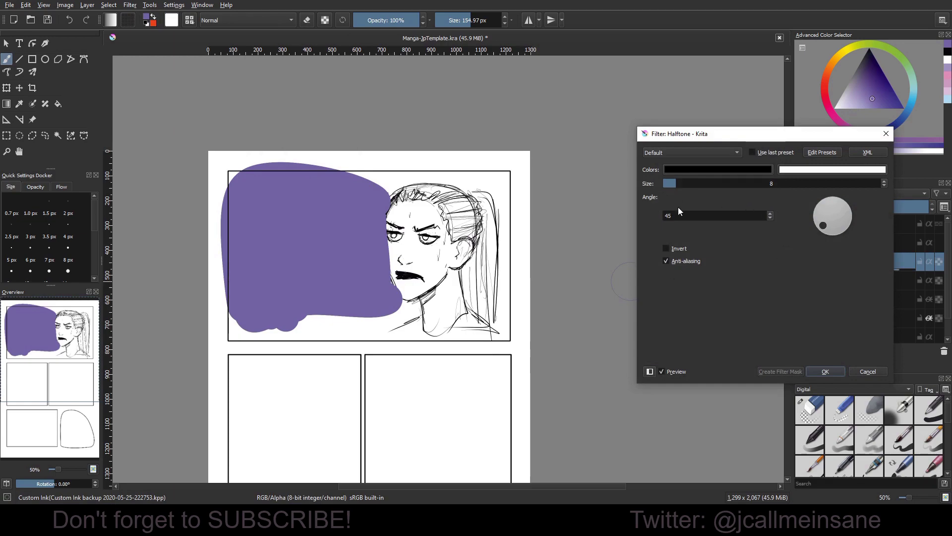
pyautogui.scroll(1, 465, 268)
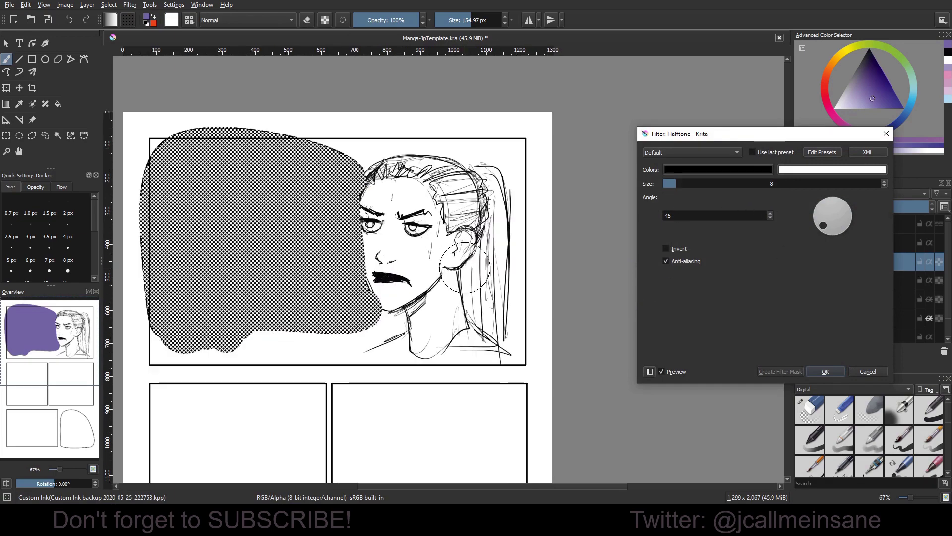
pyautogui.scroll(1, 465, 268)
pyautogui.moveTo(424, 295); pyautogui.dragTo(520, 312)
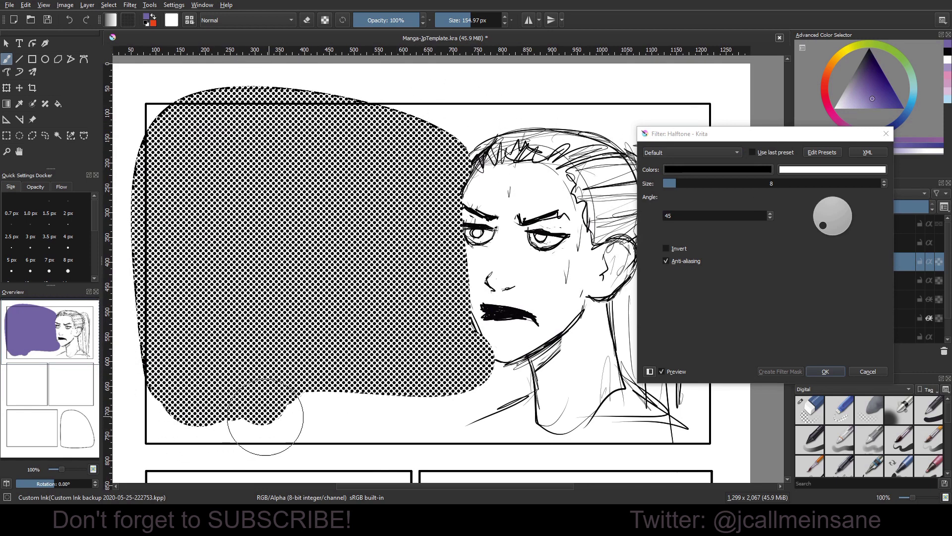
pyautogui.moveTo(674, 184); pyautogui.dragTo(669, 183)
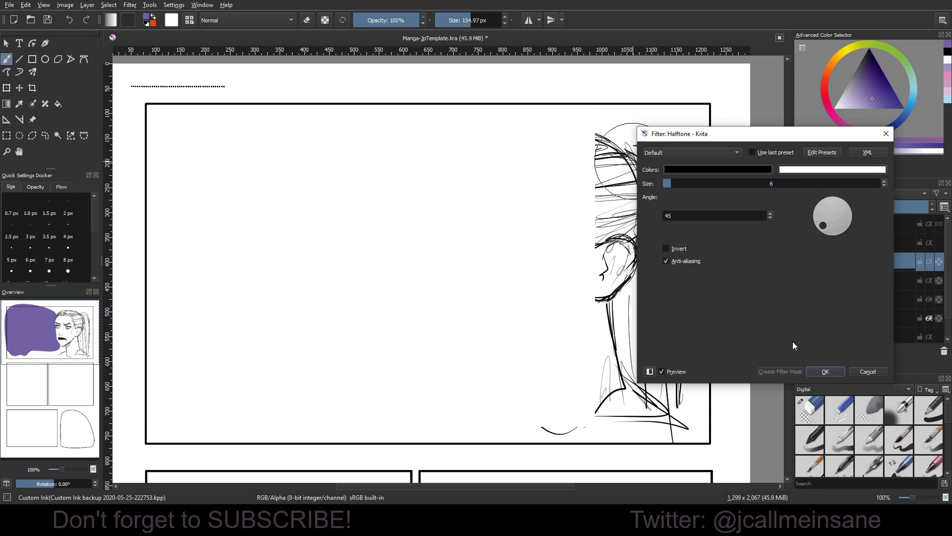
pyautogui.click(671, 371)
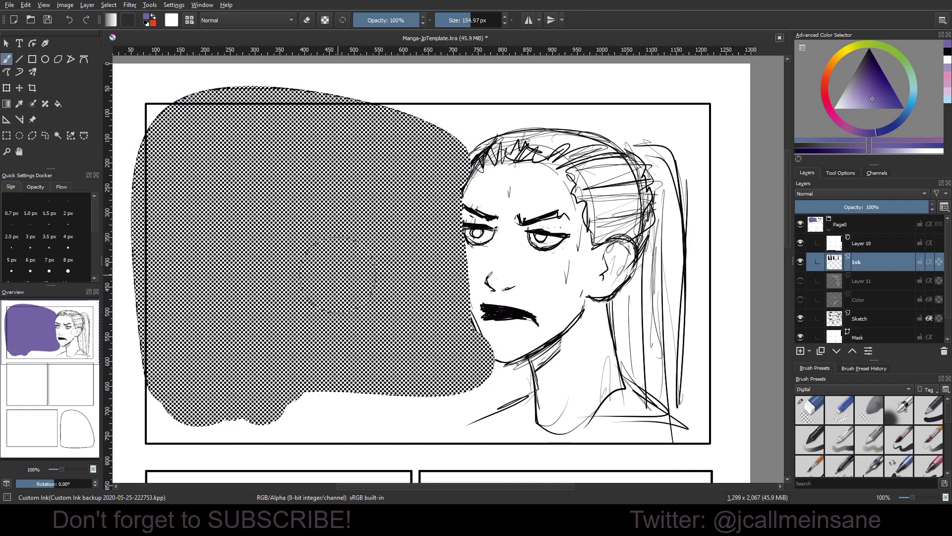
pyautogui.scroll(-1, 318, 342)
pyautogui.hotkey('ctrl', 'alt', 'f')
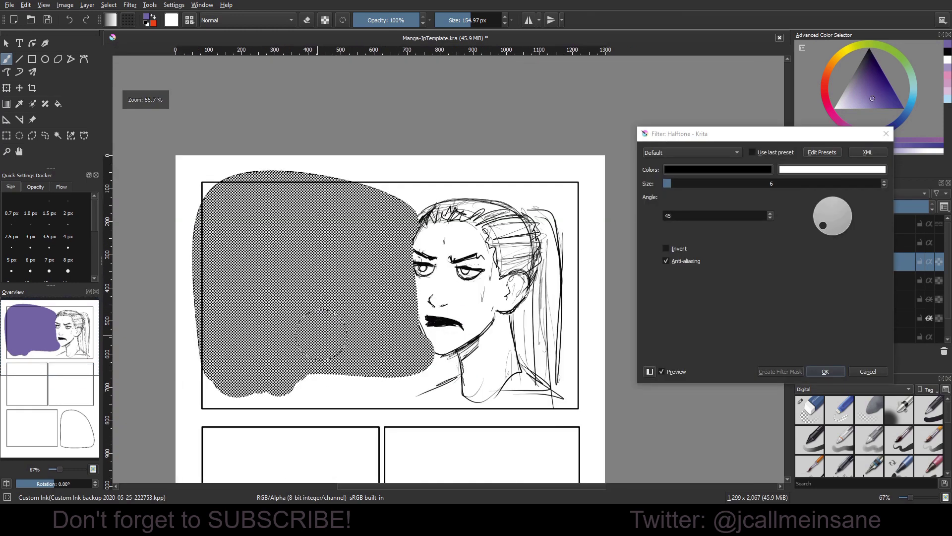
pyautogui.click(868, 372)
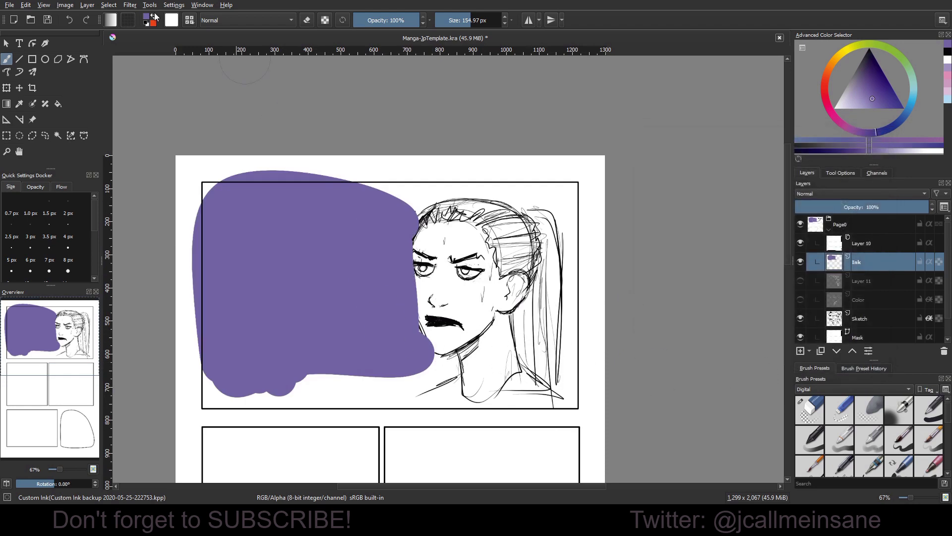
# Step: Apply the Halftone filter to the purple block with a size of 8 and a 45° angle
pyautogui.click(130, 5)
pyautogui.moveTo(142, 41)
pyautogui.click(334, 39)
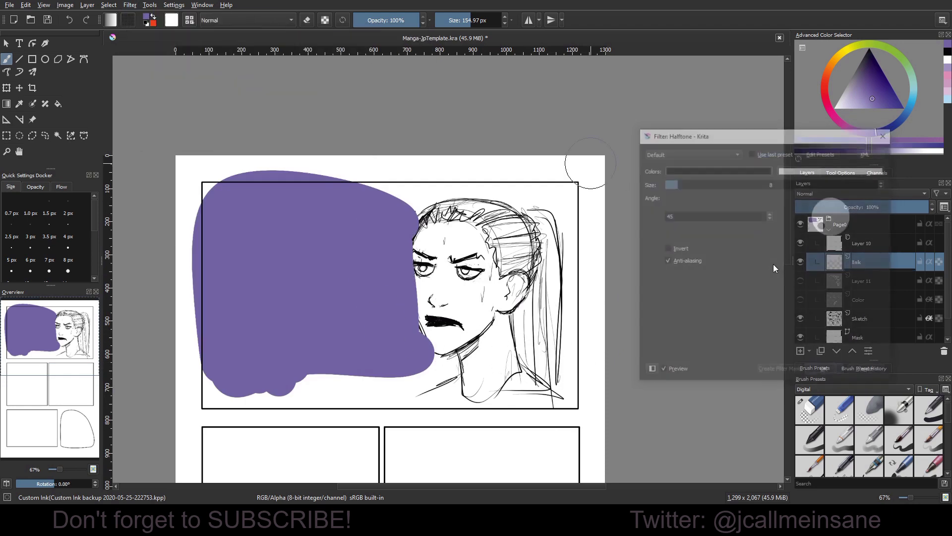
pyautogui.click(818, 373)
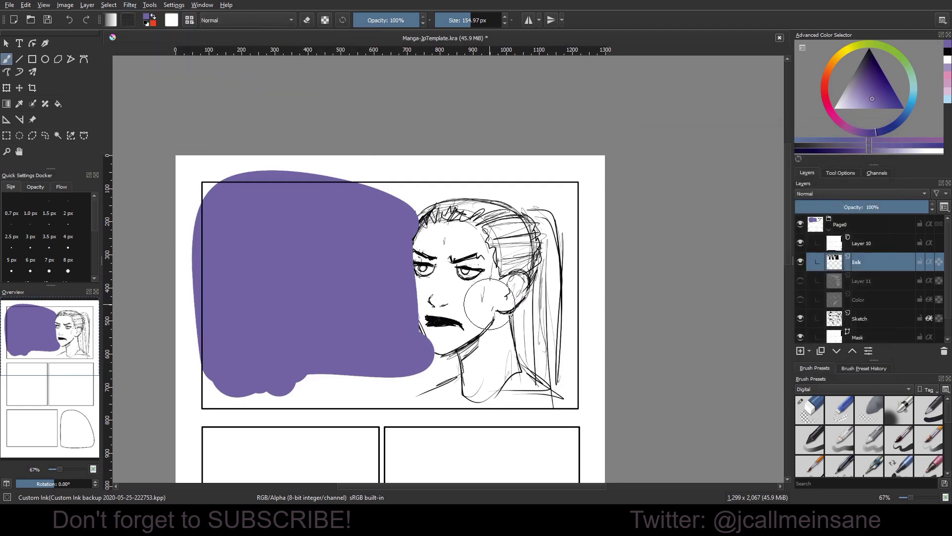
# Step: Turn on eraser mode and erase the halftone where it overlaps the front edge of the character's face
pyautogui.scroll(1, 364, 285)
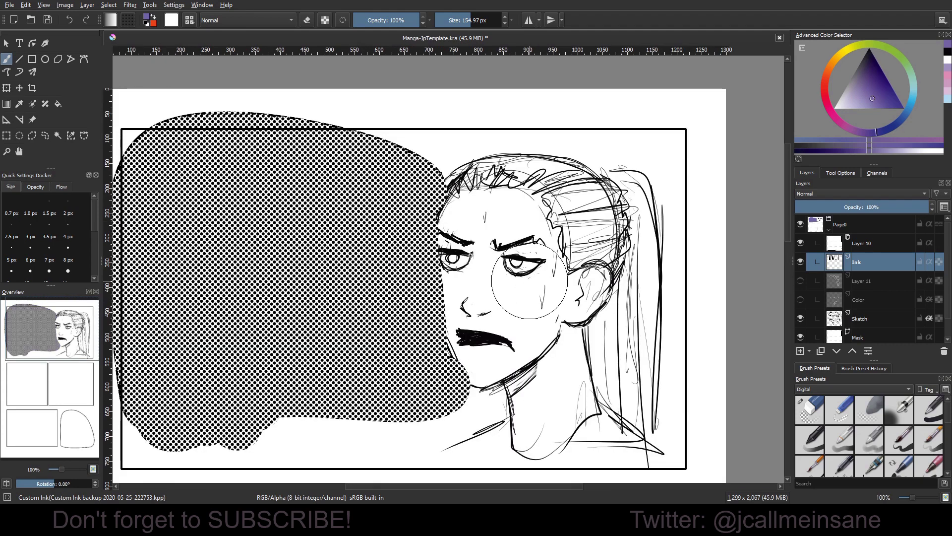
pyautogui.moveTo(395, 276); pyautogui.dragTo(456, 273)
pyautogui.click(307, 20)
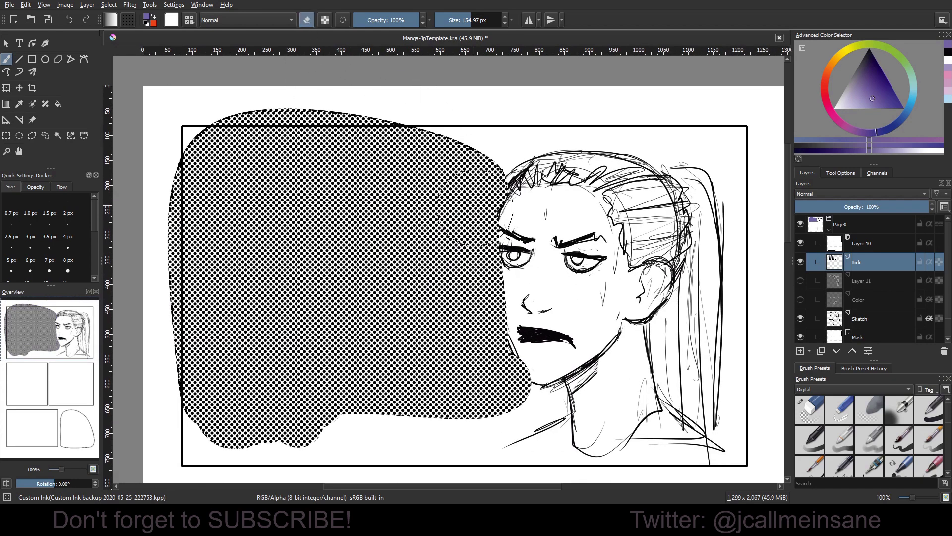
pyautogui.moveTo(499, 212); pyautogui.dragTo(503, 292)
pyautogui.hotkey('ctrl', 'z')
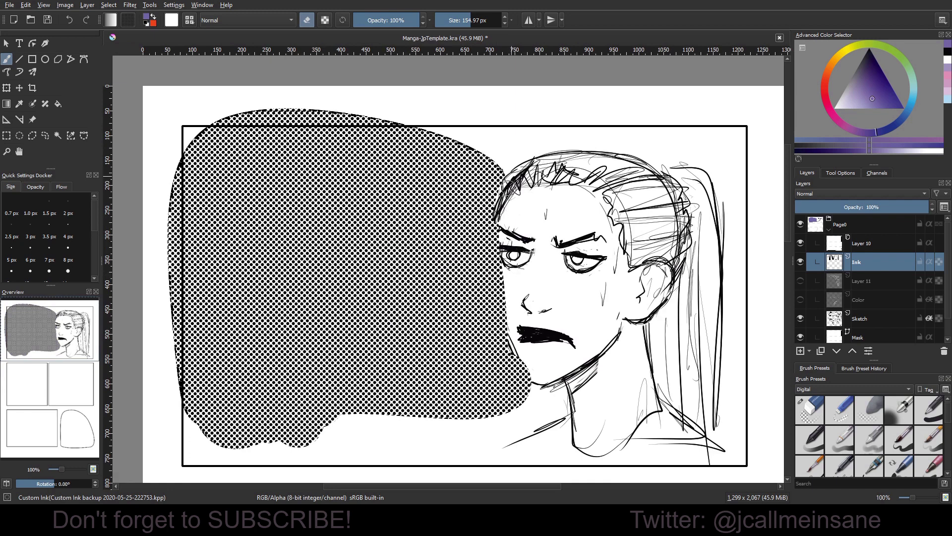
pyautogui.moveTo(507, 186)
pyautogui.mouseDown()
pyautogui.moveTo(504, 308)
pyautogui.moveTo(541, 379)
pyautogui.mouseUp()
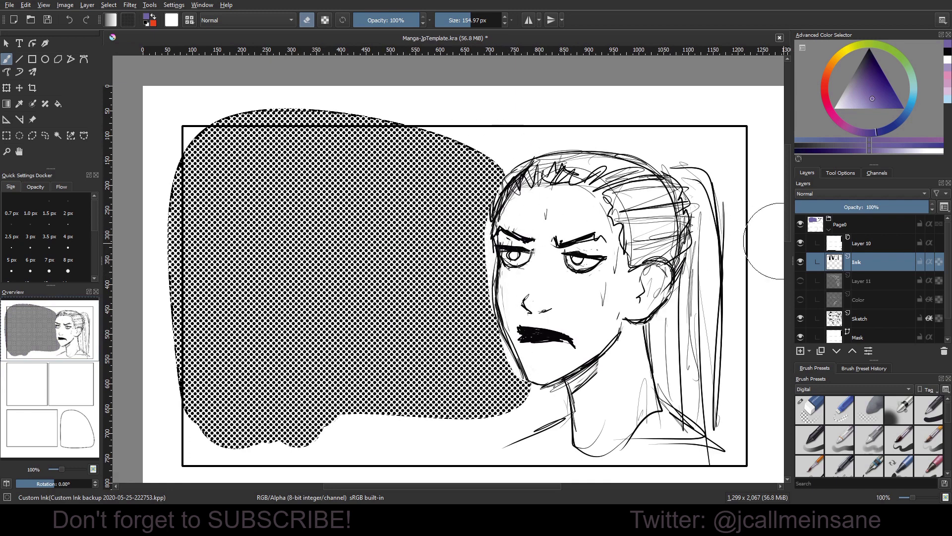
# Step: Try to erase the halftone spilling over the panel's border, and undo those strokes
pyautogui.moveTo(494, 164)
pyautogui.mouseDown()
pyautogui.moveTo(400, 126)
pyautogui.moveTo(291, 116)
pyautogui.moveTo(196, 121)
pyautogui.moveTo(254, 112)
pyautogui.moveTo(157, 151)
pyautogui.moveTo(162, 241)
pyautogui.moveTo(166, 150)
pyautogui.moveTo(178, 381)
pyautogui.mouseUp()
pyautogui.hotkey('ctrl', 'z')
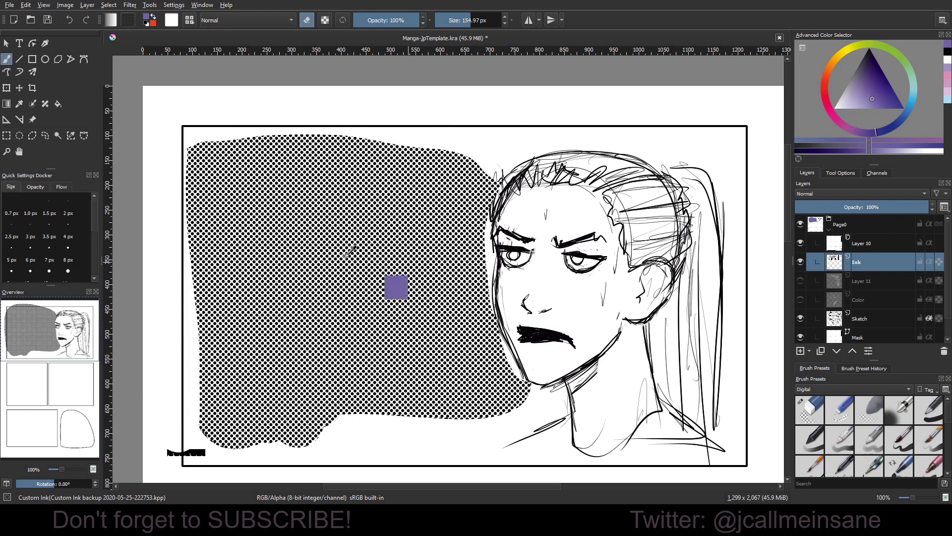
pyautogui.hotkey('ctrl', 'z')
pyautogui.hotkey('ctrl', 'z')
pyautogui.hotkey('ctrl', 'z')
# Step: Enable alpha inheritance on the Ink layer and erase the stray vertical and horizontal tone bars inside the panel
pyautogui.click(930, 265)
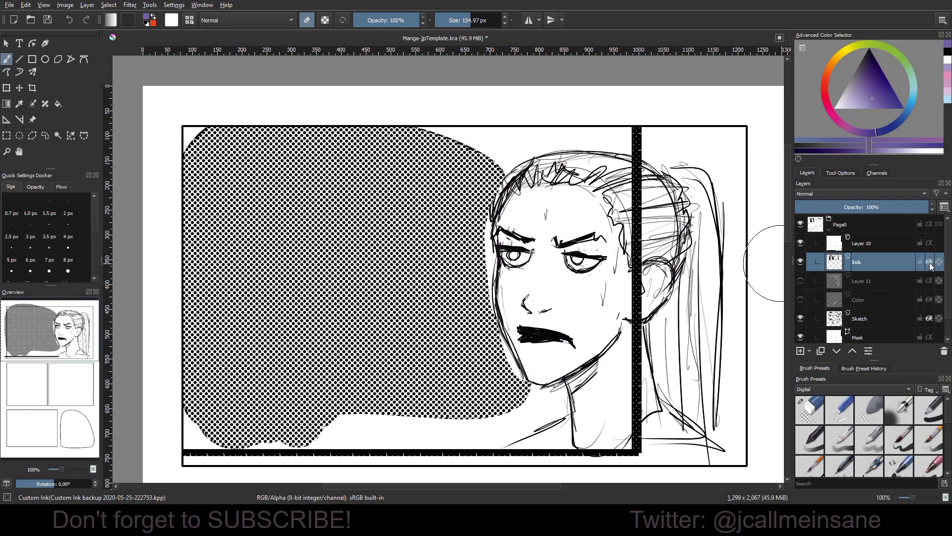
pyautogui.moveTo(632, 106)
pyautogui.mouseDown()
pyautogui.moveTo(637, 225)
pyautogui.moveTo(629, 436)
pyautogui.moveTo(632, 321)
pyautogui.moveTo(653, 334)
pyautogui.moveTo(655, 363)
pyautogui.moveTo(572, 353)
pyautogui.moveTo(319, 393)
pyautogui.moveTo(339, 379)
pyautogui.moveTo(187, 378)
pyautogui.mouseUp()
pyautogui.moveTo(323, 391); pyautogui.dragTo(237, 373)
pyautogui.moveTo(239, 250); pyautogui.dragTo(253, 335)
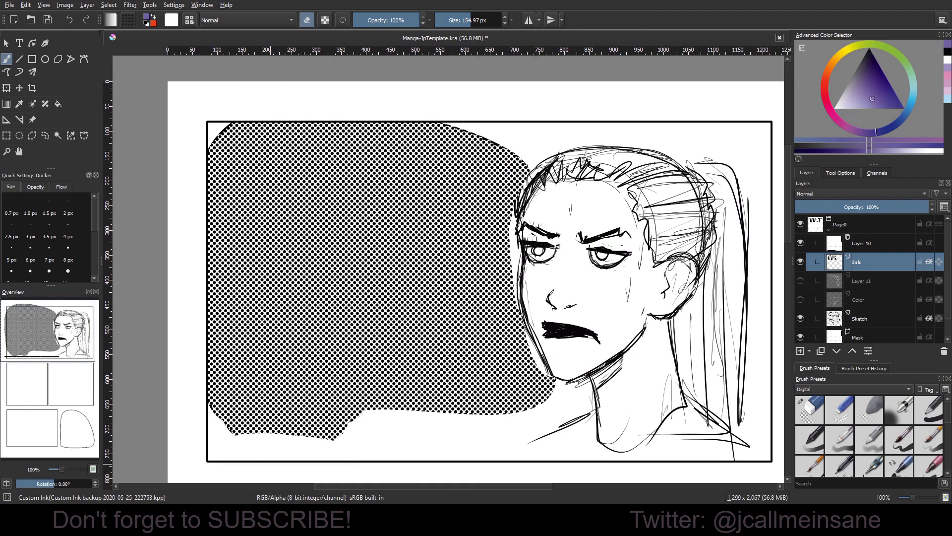
pyautogui.moveTo(281, 293); pyautogui.dragTo(269, 270)
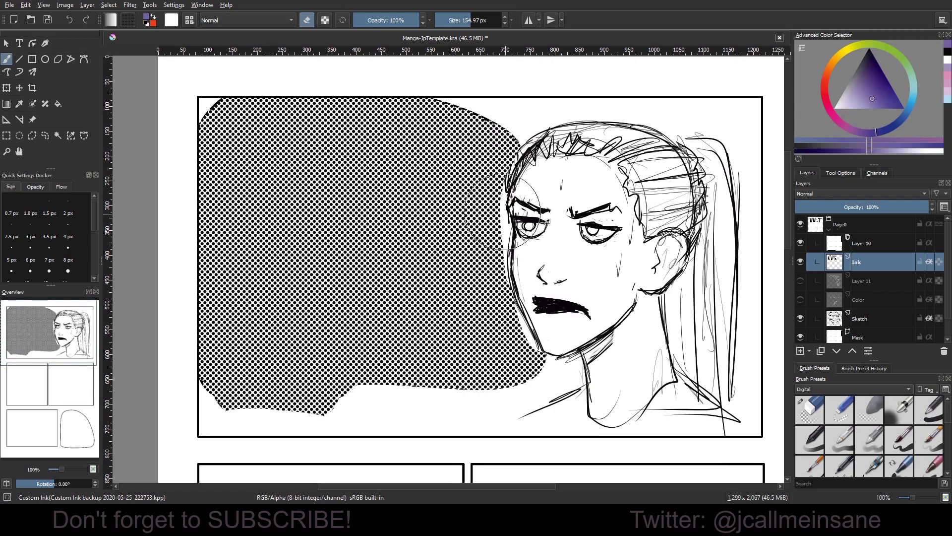
# Step: Move the halftone patch over the character's head and neck, and return to the brush
pyautogui.hotkey('ctrl', 't')
pyautogui.moveTo(446, 317)
pyautogui.mouseDown()
pyautogui.moveTo(474, 334)
pyautogui.moveTo(681, 323)
pyautogui.mouseUp()
pyautogui.moveTo(661, 348); pyautogui.dragTo(462, 321)
pyautogui.press('b')
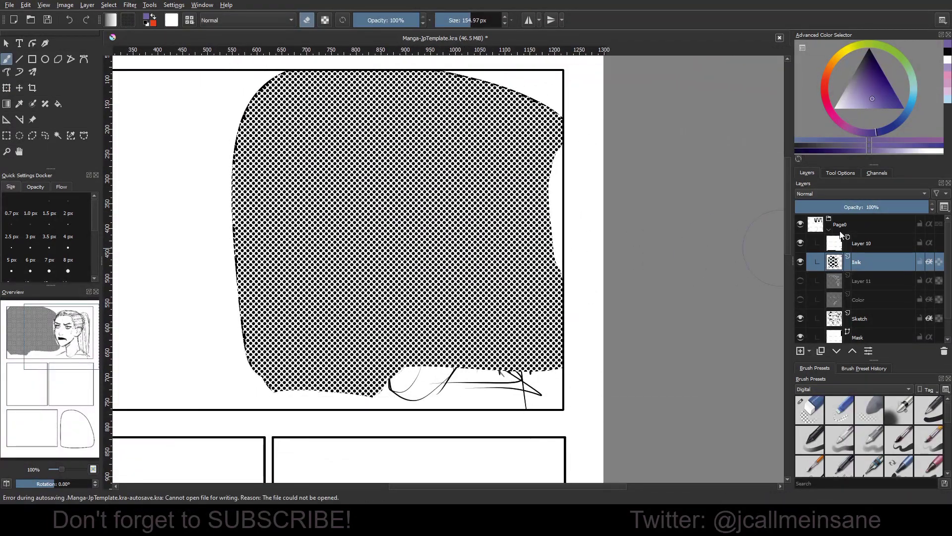
# Step: Lower the Ink layer's opacity to 23% and erase the halftone outside the character's head, neck and ponytail
pyautogui.click(829, 207)
pyautogui.moveTo(829, 204); pyautogui.dragTo(826, 204)
pyautogui.moveTo(303, 218)
pyautogui.mouseDown()
pyautogui.moveTo(341, 345)
pyautogui.moveTo(364, 369)
pyautogui.moveTo(357, 379)
pyautogui.moveTo(244, 323)
pyautogui.moveTo(301, 316)
pyautogui.moveTo(276, 202)
pyautogui.moveTo(233, 207)
pyautogui.moveTo(287, 117)
pyautogui.moveTo(302, 130)
pyautogui.moveTo(496, 95)
pyautogui.moveTo(555, 119)
pyautogui.moveTo(518, 238)
pyautogui.moveTo(497, 271)
pyautogui.moveTo(501, 347)
pyautogui.moveTo(542, 351)
pyautogui.moveTo(531, 361)
pyautogui.moveTo(519, 290)
pyautogui.mouseUp()
pyautogui.hotkey('ctrl', 'z')
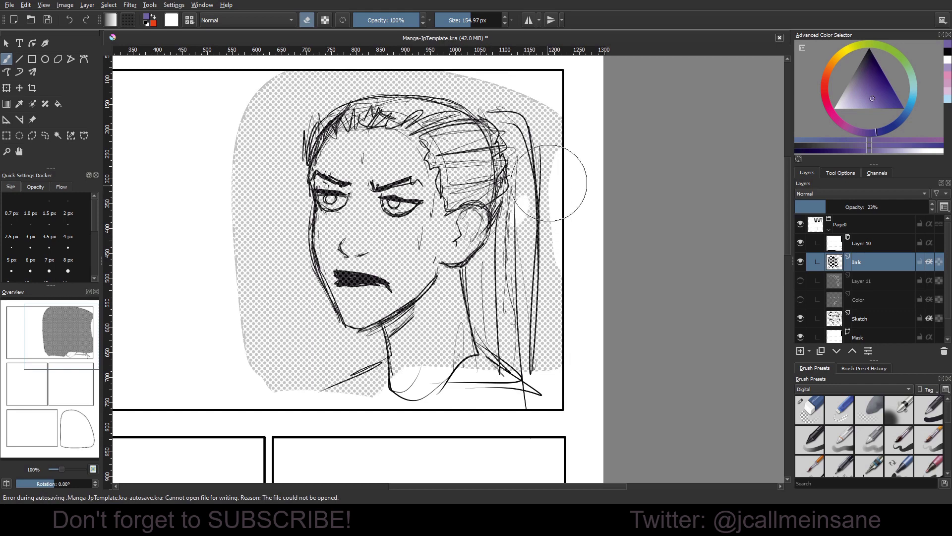
pyautogui.moveTo(549, 169)
pyautogui.mouseDown()
pyautogui.moveTo(553, 364)
pyautogui.moveTo(549, 132)
pyautogui.moveTo(508, 84)
pyautogui.moveTo(489, 88)
pyautogui.moveTo(497, 95)
pyautogui.moveTo(467, 81)
pyautogui.moveTo(367, 70)
pyautogui.moveTo(289, 77)
pyautogui.moveTo(239, 135)
pyautogui.moveTo(336, 94)
pyautogui.moveTo(426, 84)
pyautogui.moveTo(475, 95)
pyautogui.moveTo(301, 103)
pyautogui.moveTo(290, 138)
pyautogui.moveTo(325, 384)
pyautogui.moveTo(314, 342)
pyautogui.moveTo(333, 353)
pyautogui.moveTo(304, 287)
pyautogui.moveTo(329, 321)
pyautogui.moveTo(293, 392)
pyautogui.moveTo(260, 142)
pyautogui.moveTo(266, 393)
pyautogui.moveTo(371, 353)
pyautogui.moveTo(342, 327)
pyautogui.moveTo(376, 337)
pyautogui.moveTo(374, 417)
pyautogui.mouseUp()
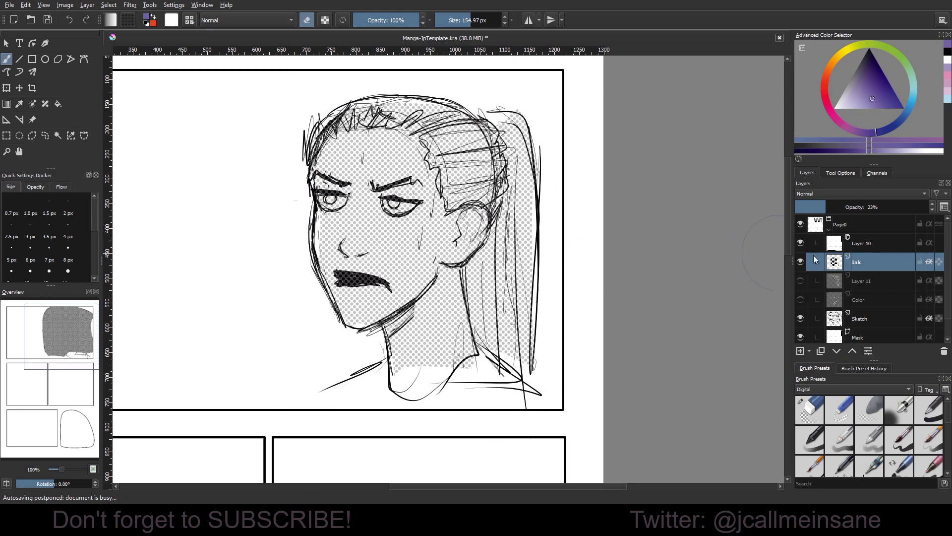
# Step: Restore the Ink layer's opacity to 100% and set its blending mode to Multiply
pyautogui.moveTo(874, 205); pyautogui.dragTo(946, 198)
pyautogui.click(849, 193)
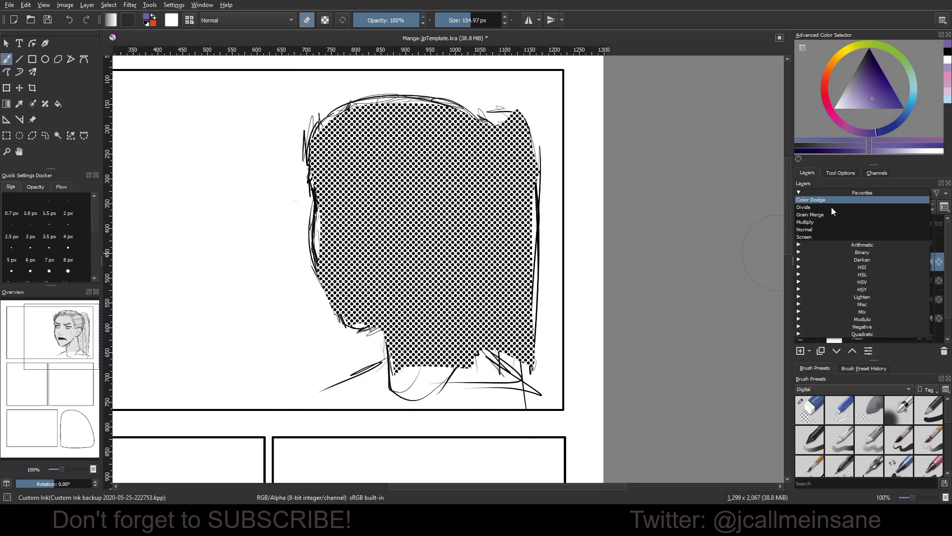
pyautogui.click(818, 223)
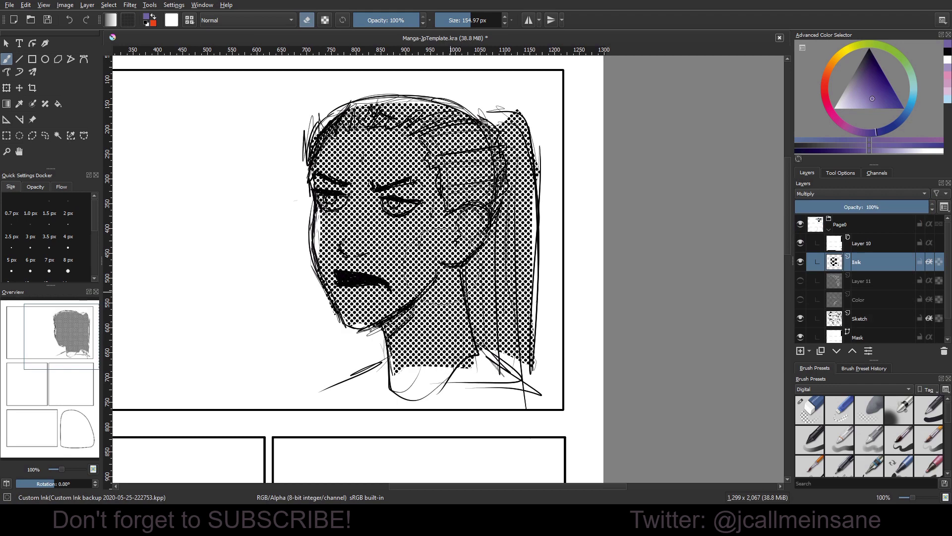
# Step: Reduce the eraser to 70.88 px and erase the halftone over the character's eyes
pyautogui.moveTo(385, 204)
pyautogui.mouseDown()
pyautogui.moveTo(408, 206)
pyautogui.moveTo(350, 216)
pyautogui.moveTo(334, 201)
pyautogui.mouseUp()
pyautogui.press('[')
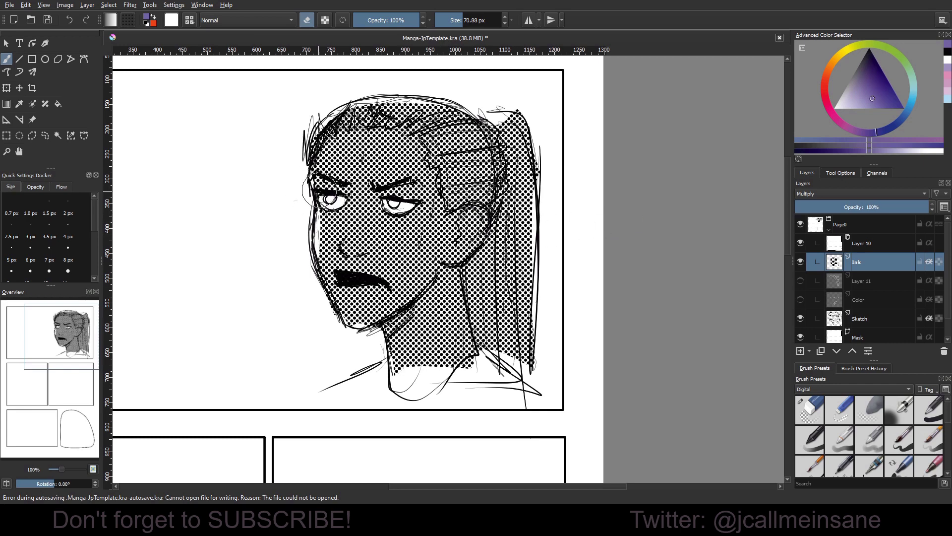
# Step: Erase the halftone along the face's front edge, nose, jawline and under the eye, and lower the Ink layer's opacity to 44%
pyautogui.moveTo(333, 139)
pyautogui.mouseDown()
pyautogui.moveTo(325, 284)
pyautogui.moveTo(342, 320)
pyautogui.mouseUp()
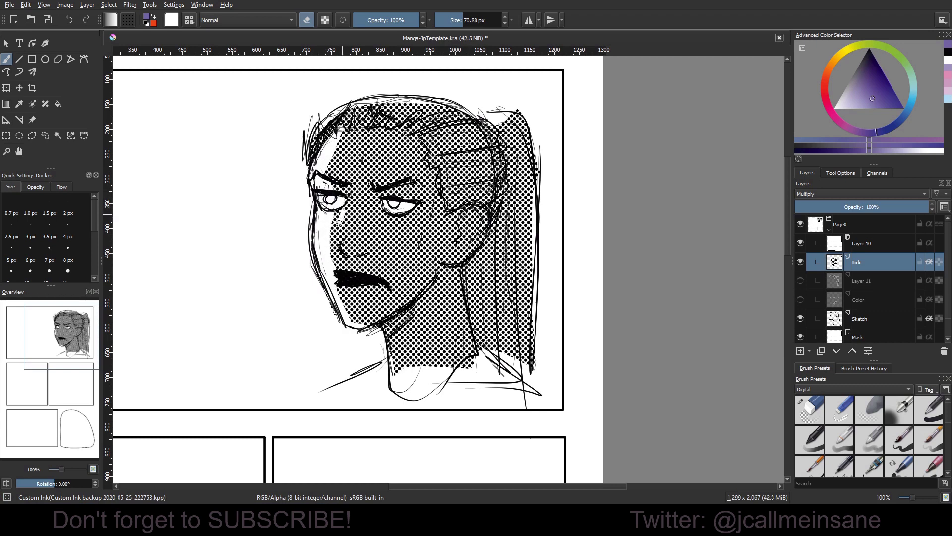
pyautogui.moveTo(323, 243); pyautogui.dragTo(343, 200)
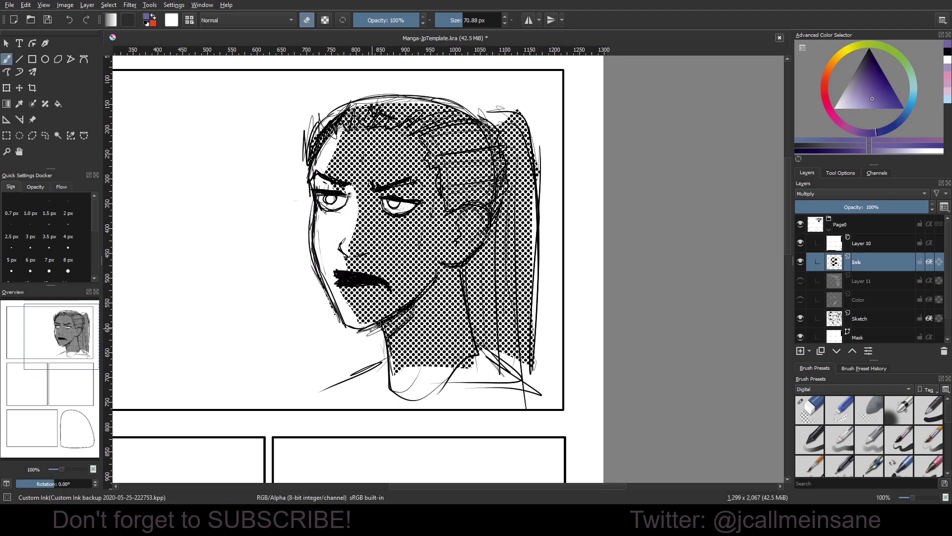
pyautogui.moveTo(367, 321)
pyautogui.mouseDown()
pyautogui.moveTo(417, 294)
pyautogui.moveTo(427, 264)
pyautogui.mouseUp()
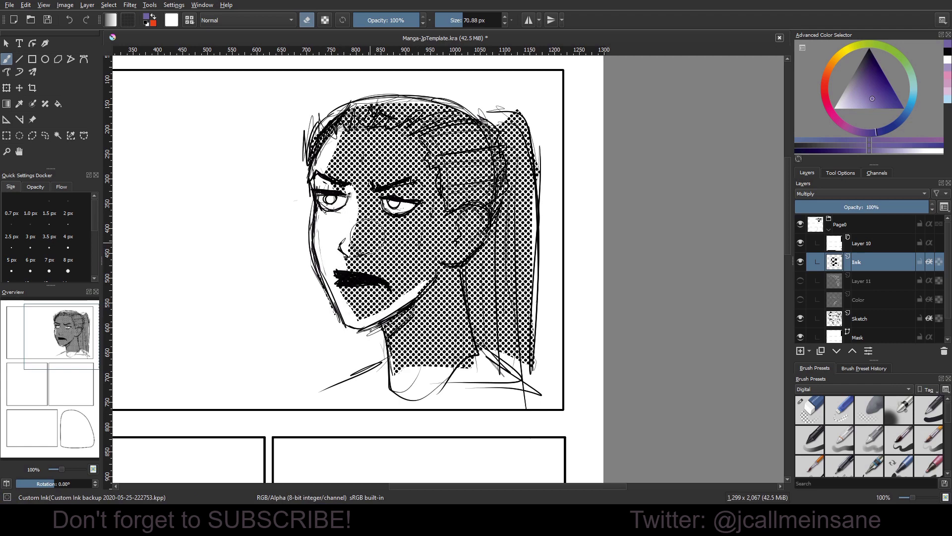
pyautogui.moveTo(366, 235); pyautogui.dragTo(347, 224)
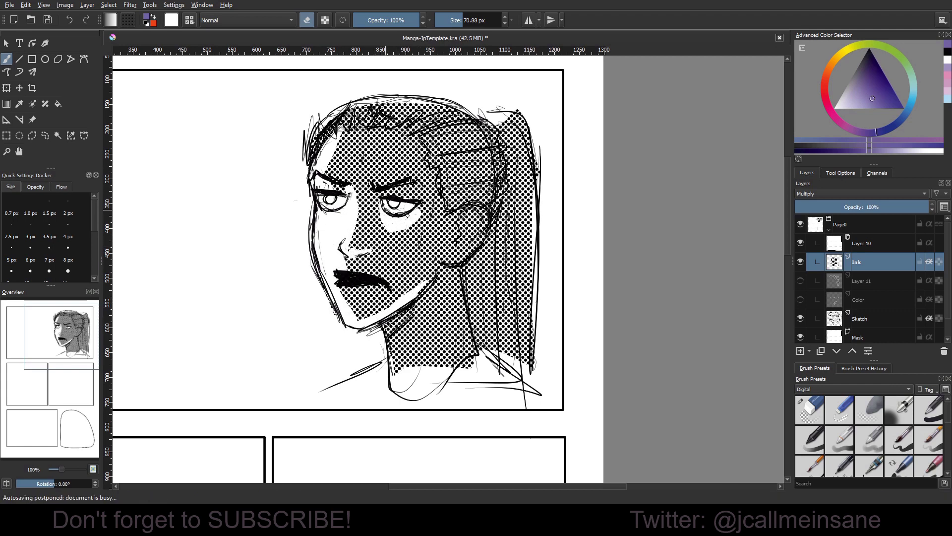
pyautogui.moveTo(893, 206); pyautogui.dragTo(856, 205)
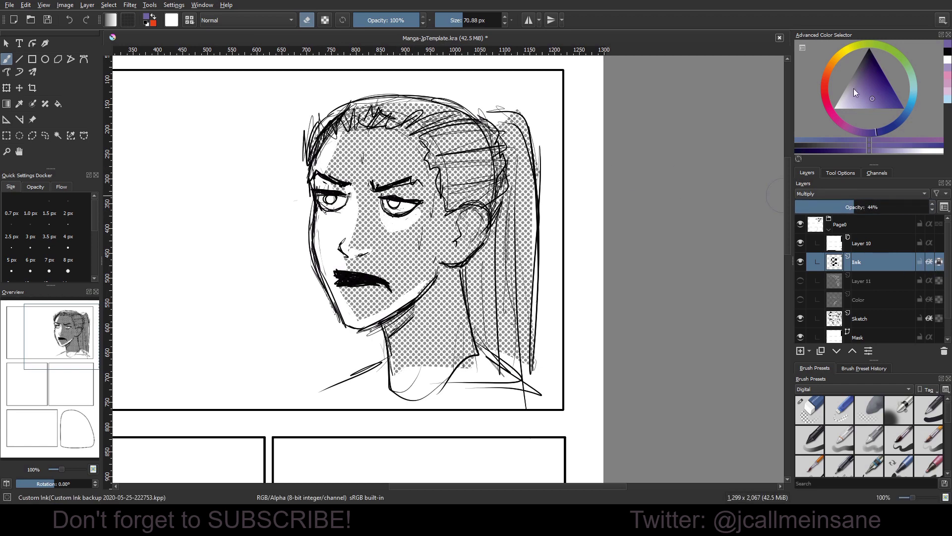
# Step: Try a dark grey brush stroke at 191.15 px over the ear and neck on the Ink layer
pyautogui.moveTo(840, 80); pyautogui.dragTo(842, 66)
pyautogui.keyDown('shift'); pyautogui.moveTo(493, 194); pyautogui.dragTo(552, 195); pyautogui.keyUp('shift')
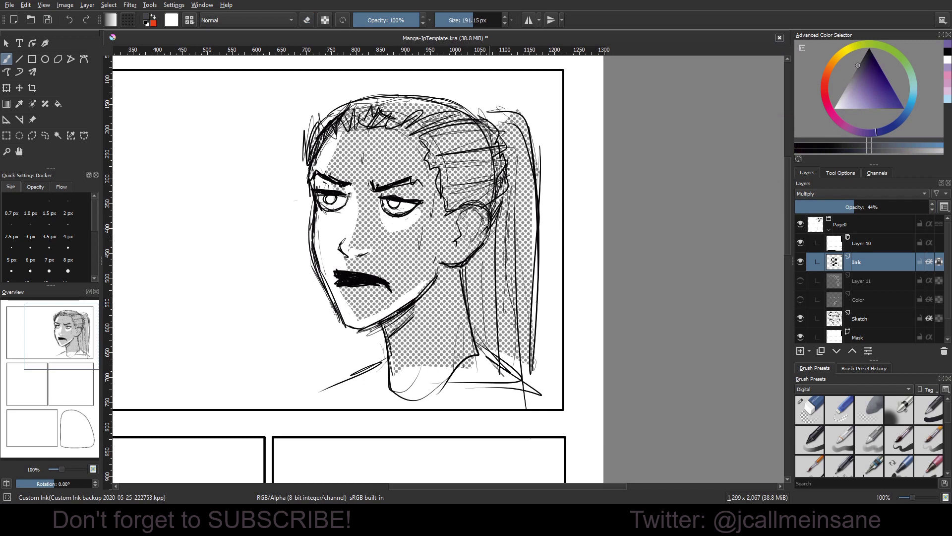
pyautogui.moveTo(471, 223); pyautogui.dragTo(446, 293)
pyautogui.hotkey('ctrl', 'z')
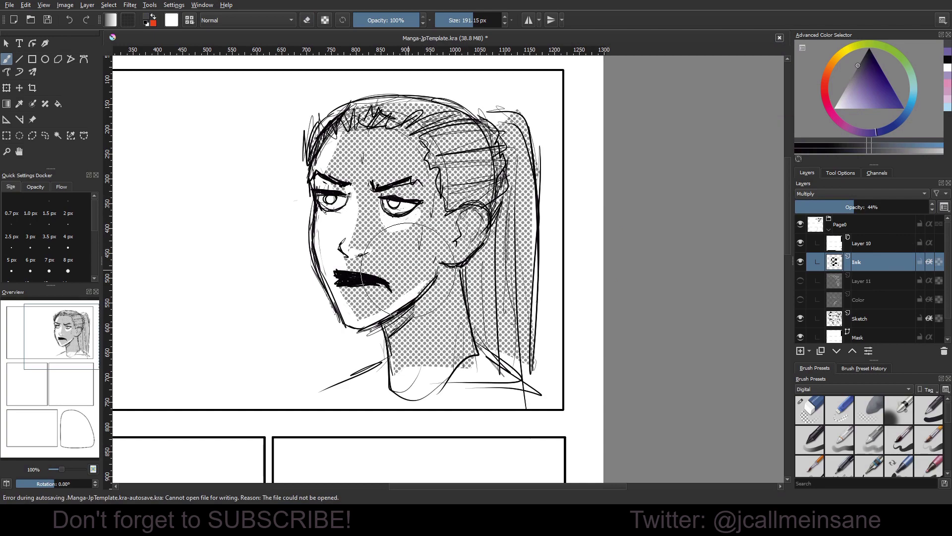
# Step: Isolate the Ink layer to examine its halftone dots up close, and compare them with the full drawing
pyautogui.hotkey('alt', 'i')
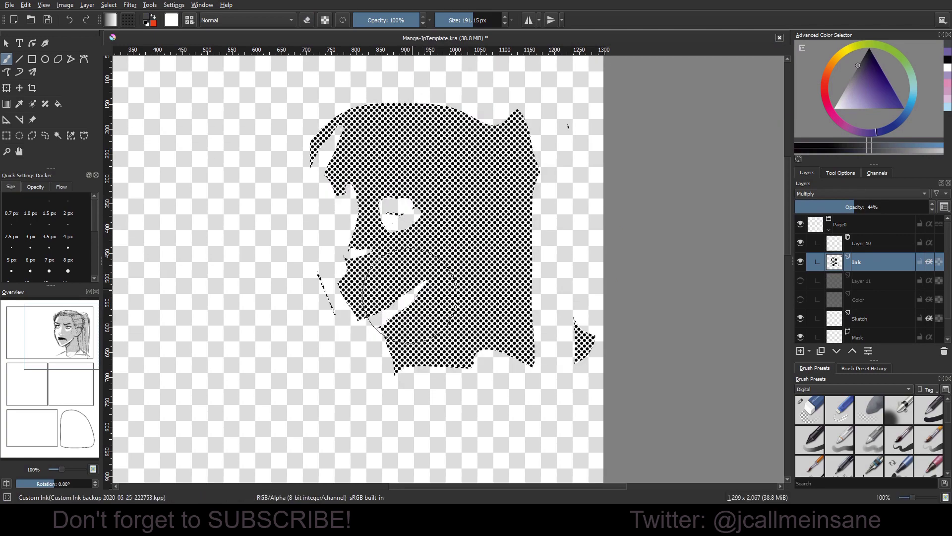
pyautogui.scroll(2, 419, 274)
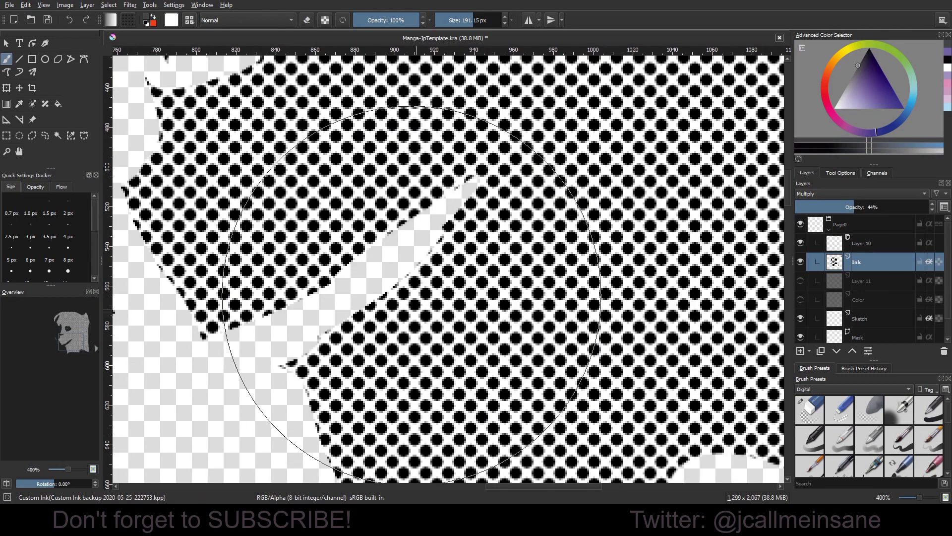
pyautogui.scroll(-3, 419, 293)
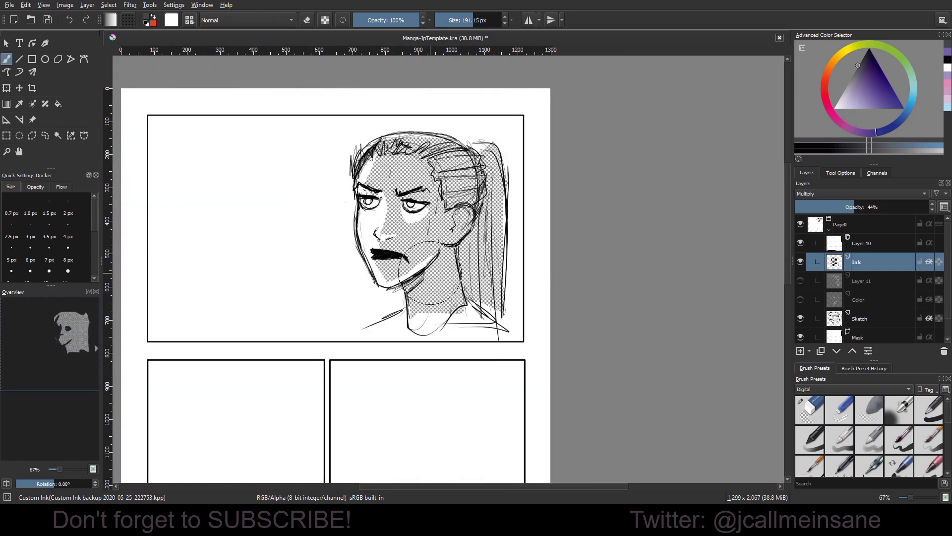
pyautogui.scroll(1, 429, 272)
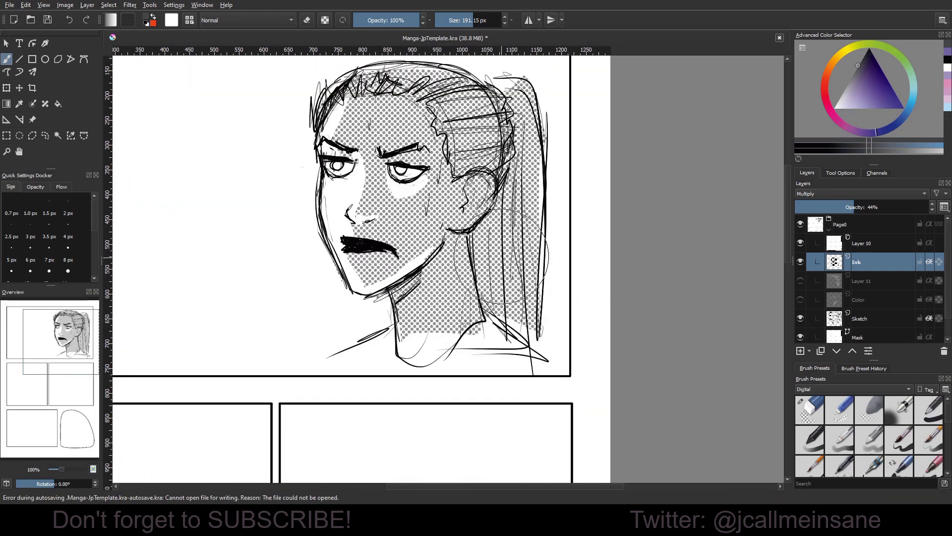
# Step: Lower the Ink layer's opacity to 21% and check the screentone against the whole manga page
pyautogui.rightClick(504, 259)
pyautogui.click(576, 255)
pyautogui.moveTo(830, 210); pyautogui.dragTo(814, 210)
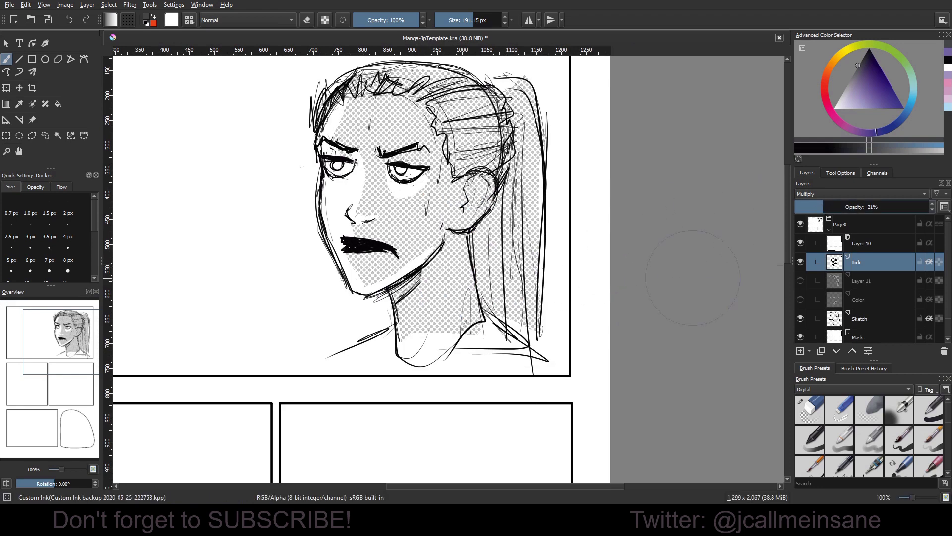
pyautogui.scroll(-3, 546, 245)
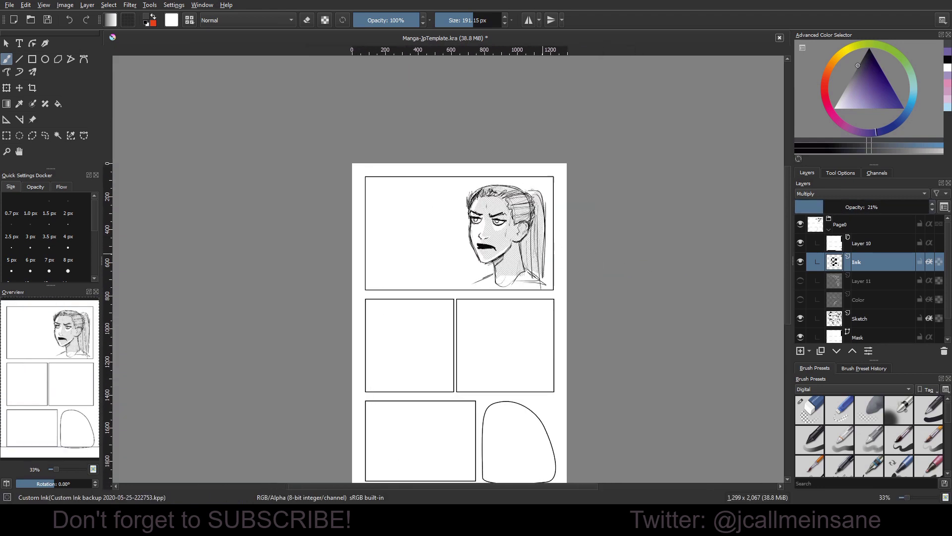
pyautogui.scroll(2, 546, 257)
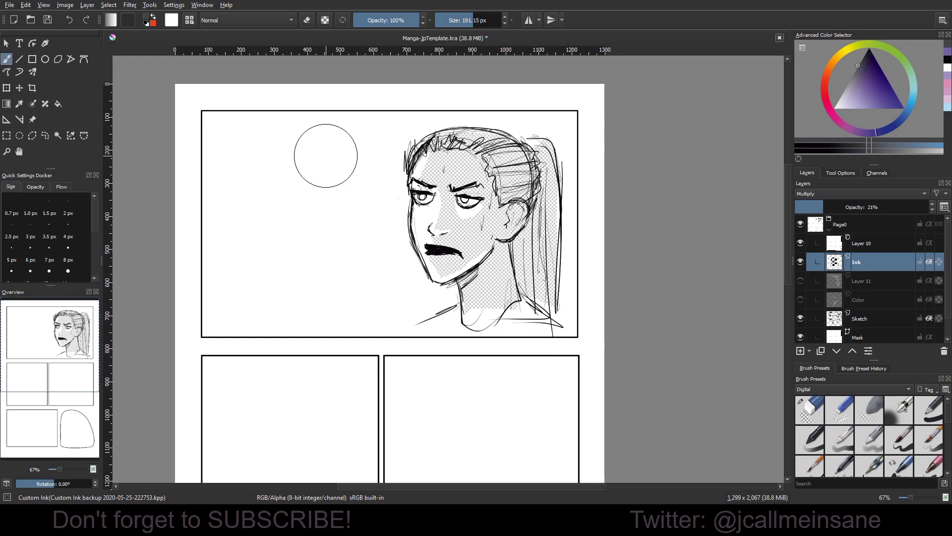
pyautogui.scroll(-2, 430, 116)
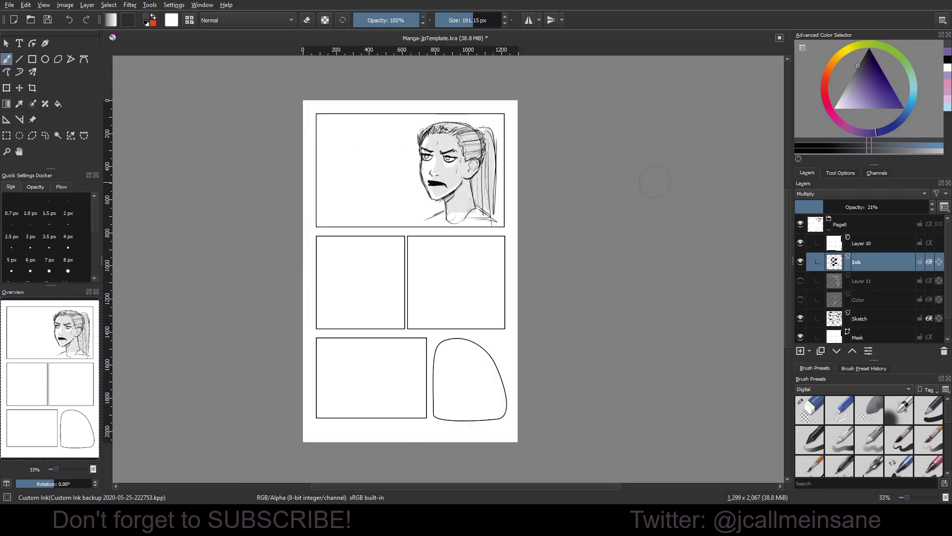